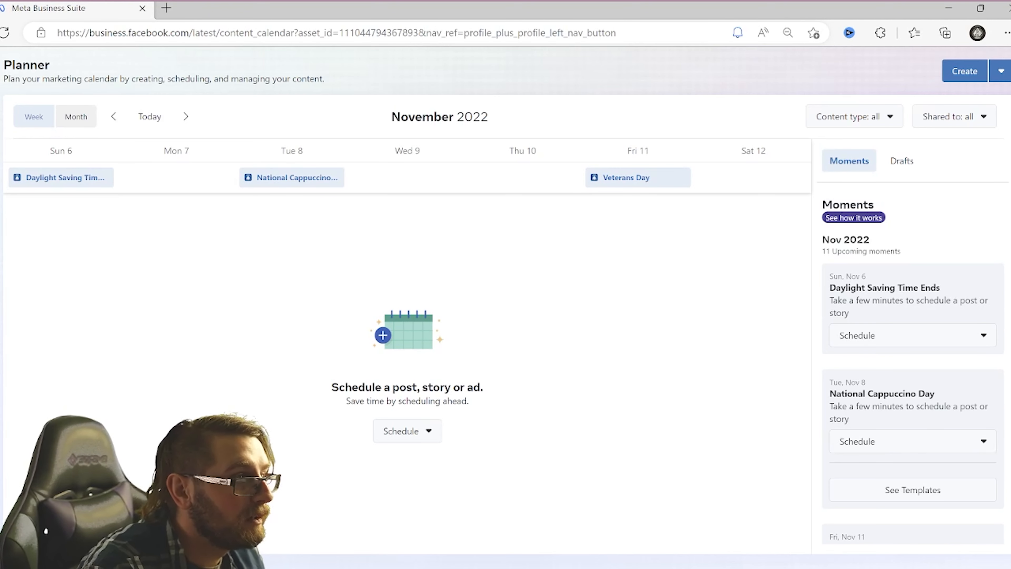
Start a scheduled story and set its Facebook publishing time to Nov 7, 2022 at 11:30 AM.
click(422, 432)
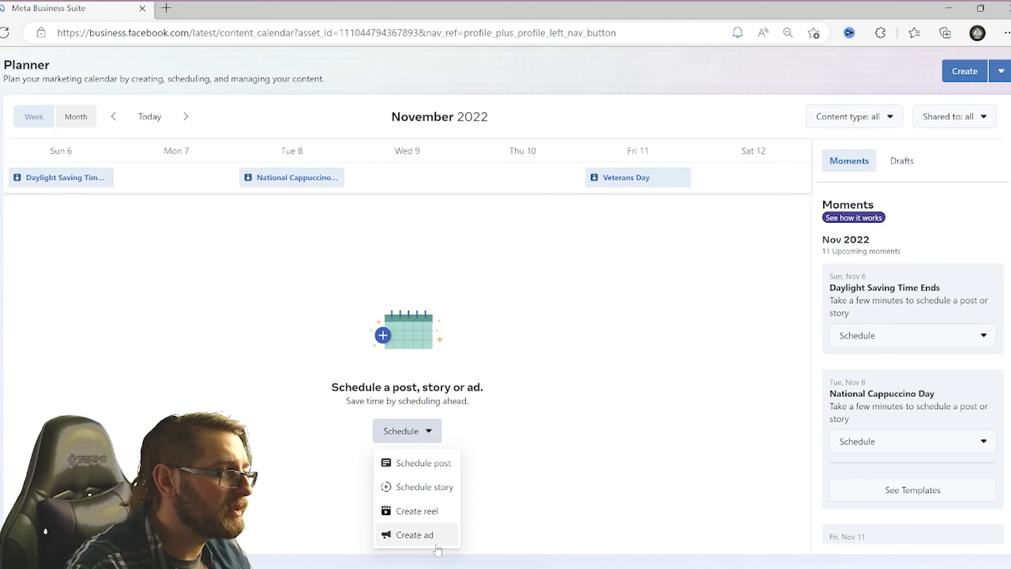
click(434, 497)
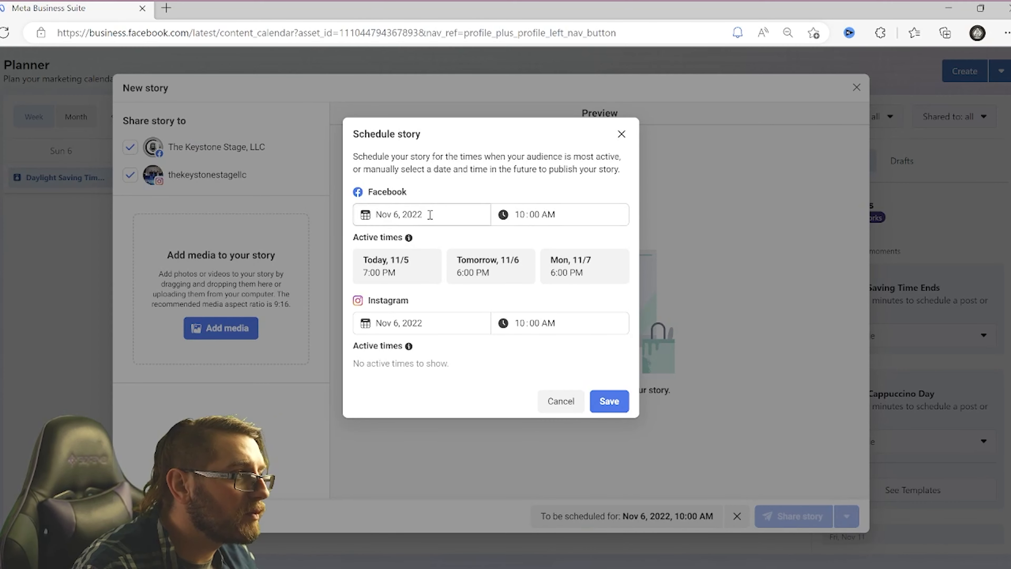
click(444, 217)
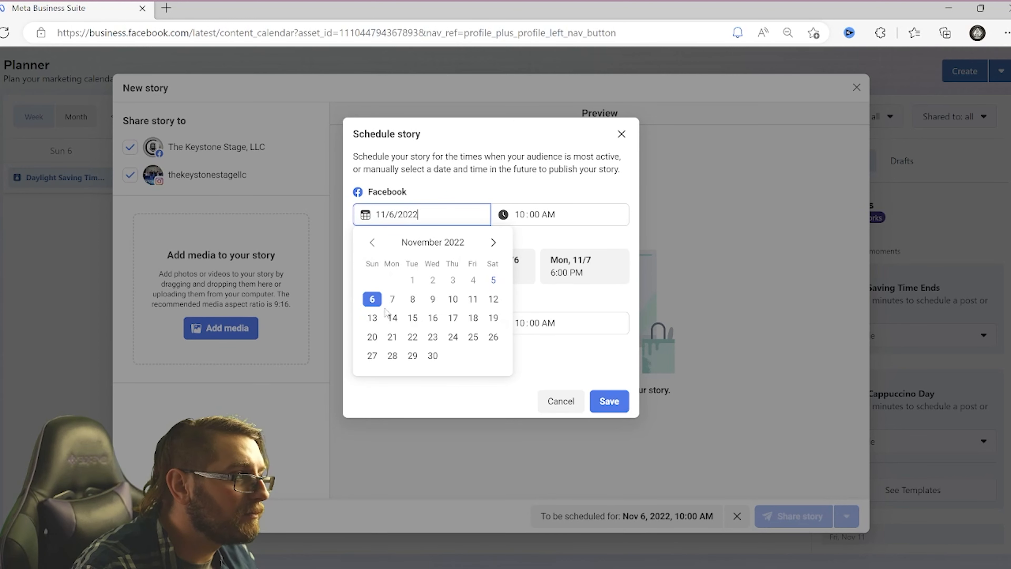
click(392, 299)
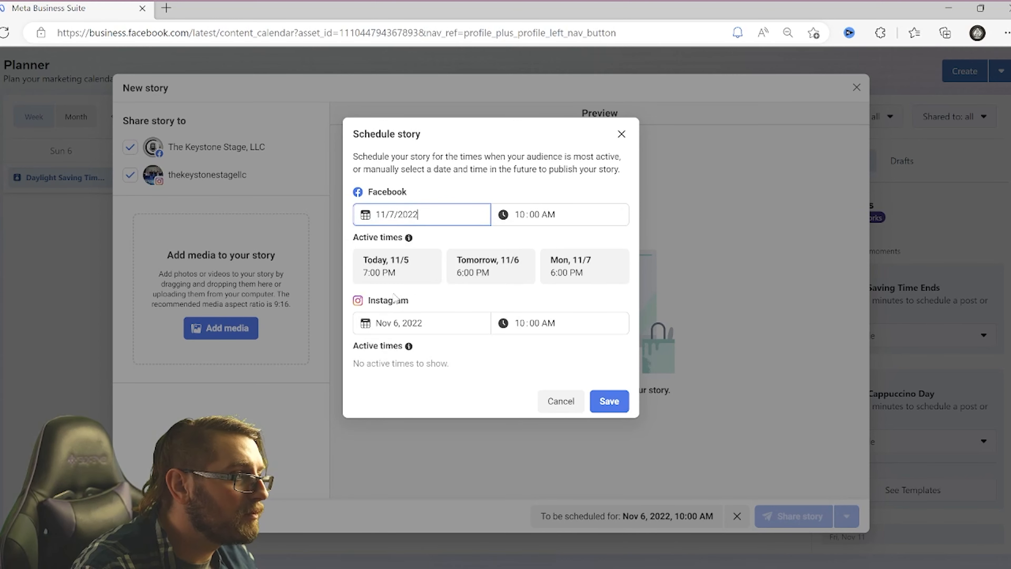
click(555, 215)
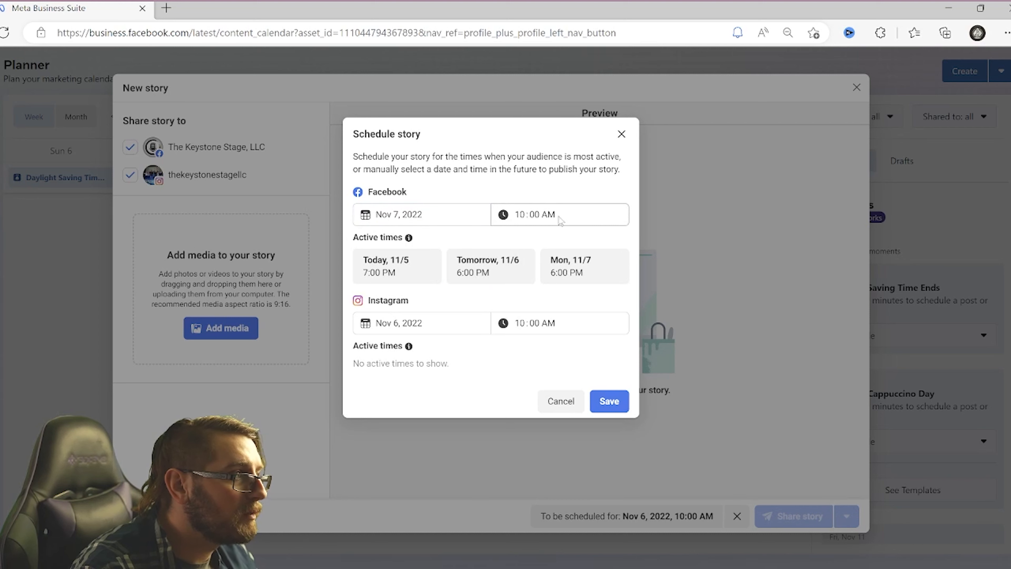
click(526, 214)
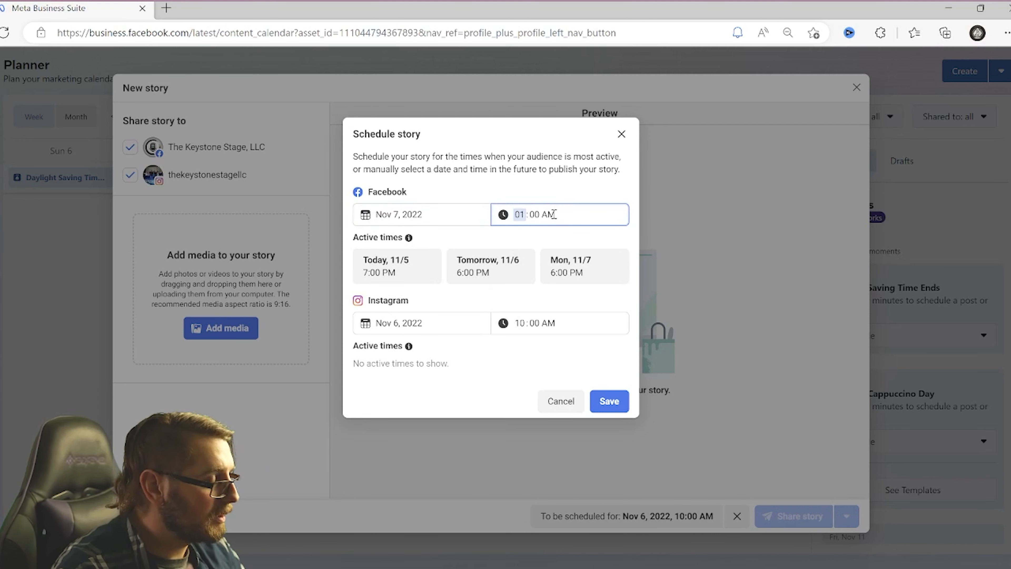
text(113)
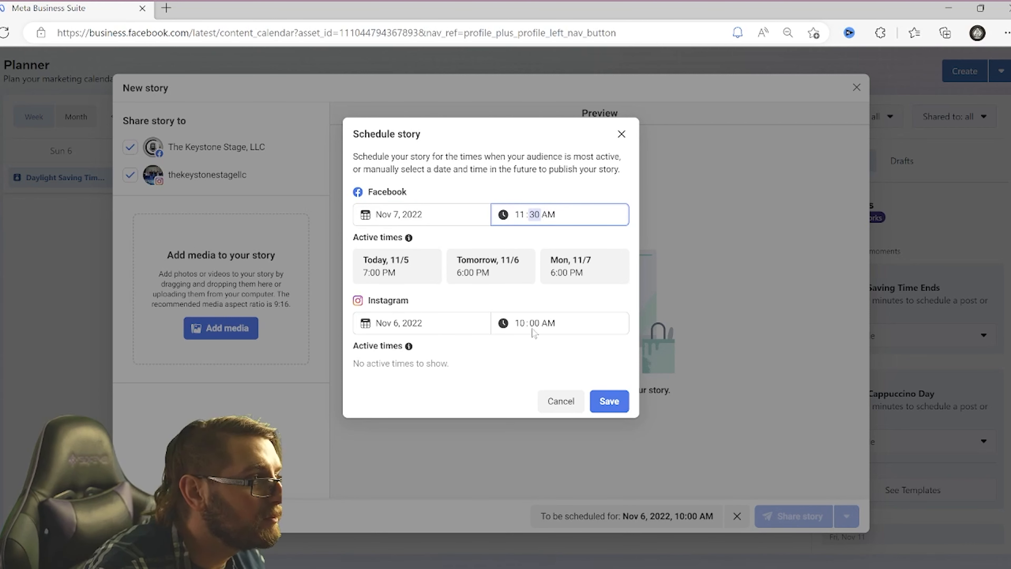
Set the story's Instagram publishing time to Nov 7, 2022 at 11:30 AM and save the schedule.
click(448, 320)
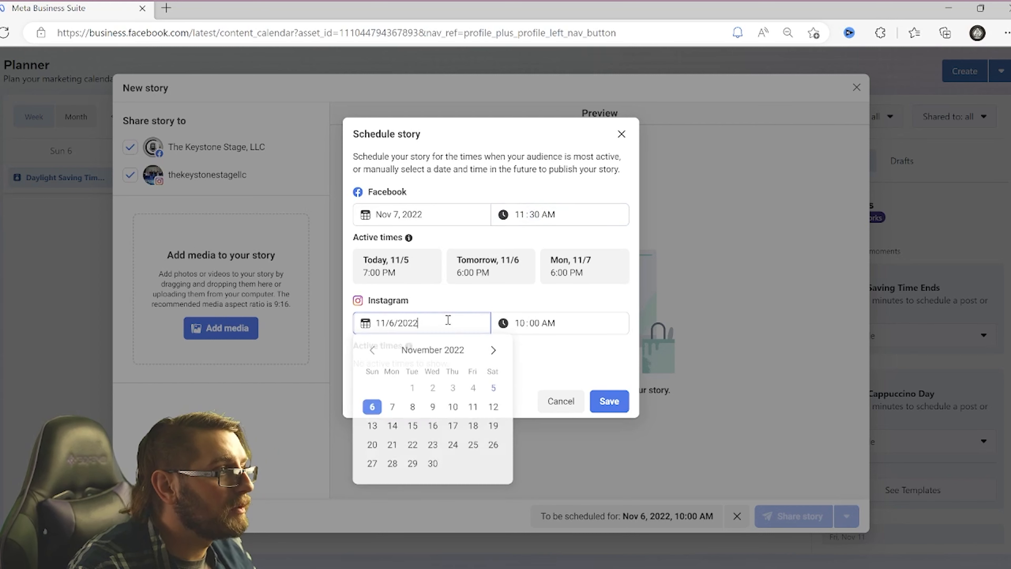
click(392, 407)
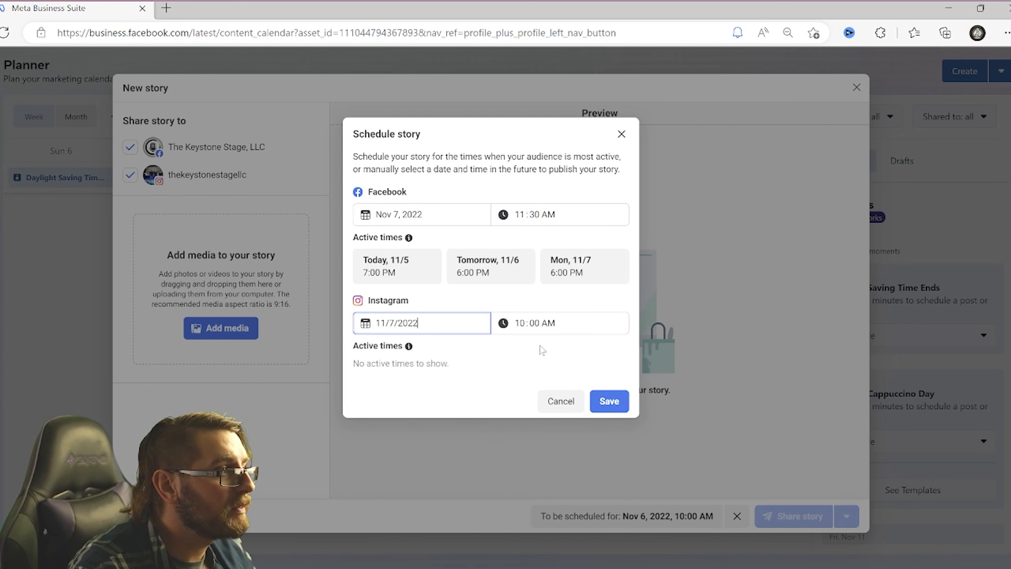
click(549, 324)
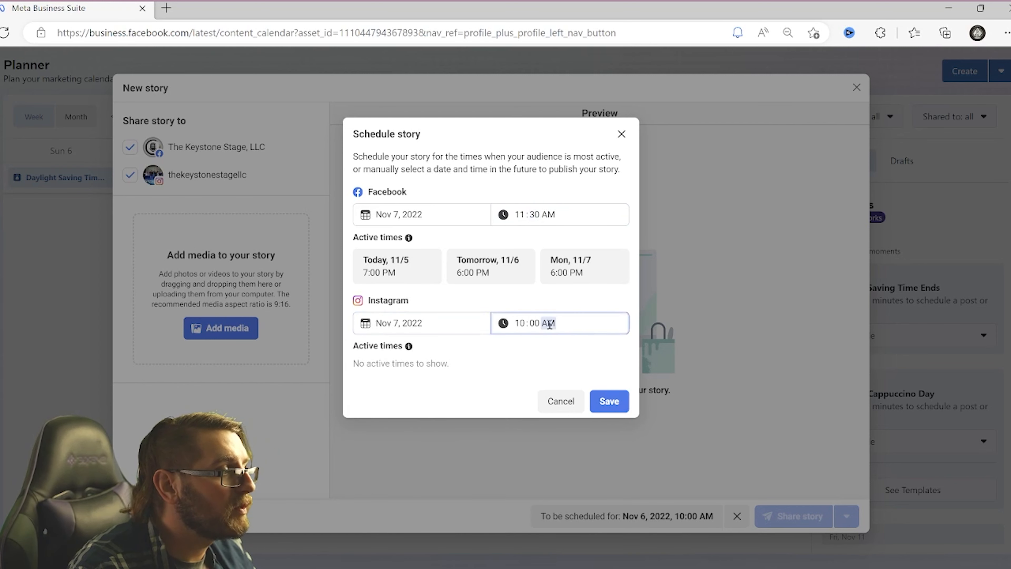
click(521, 323)
text(1130)
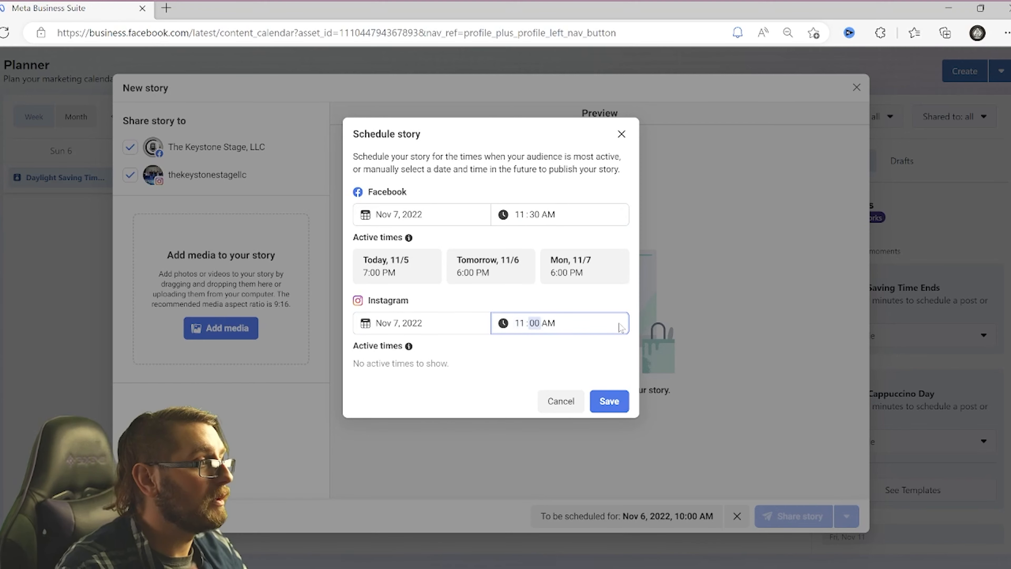
click(608, 401)
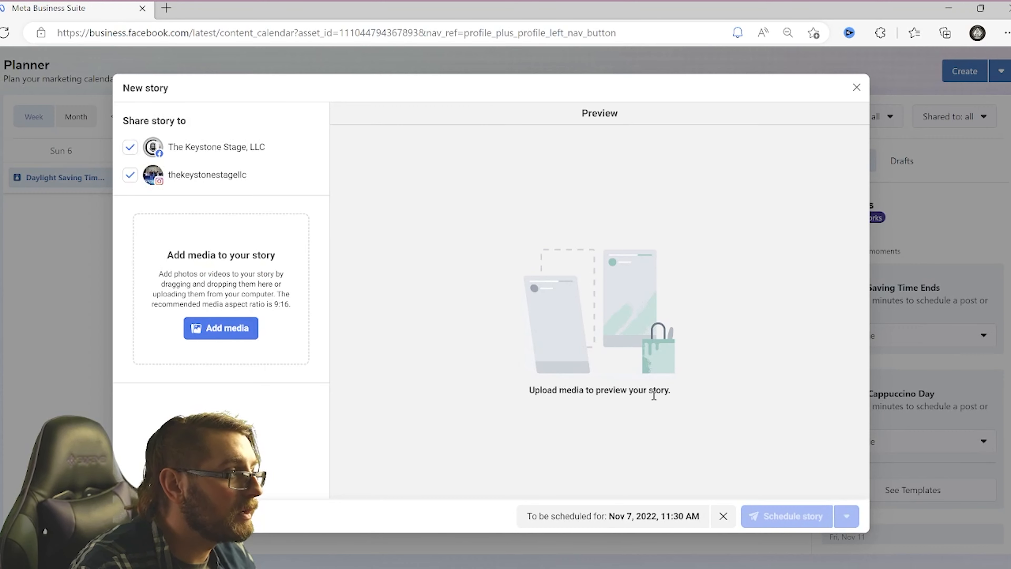
click(230, 336)
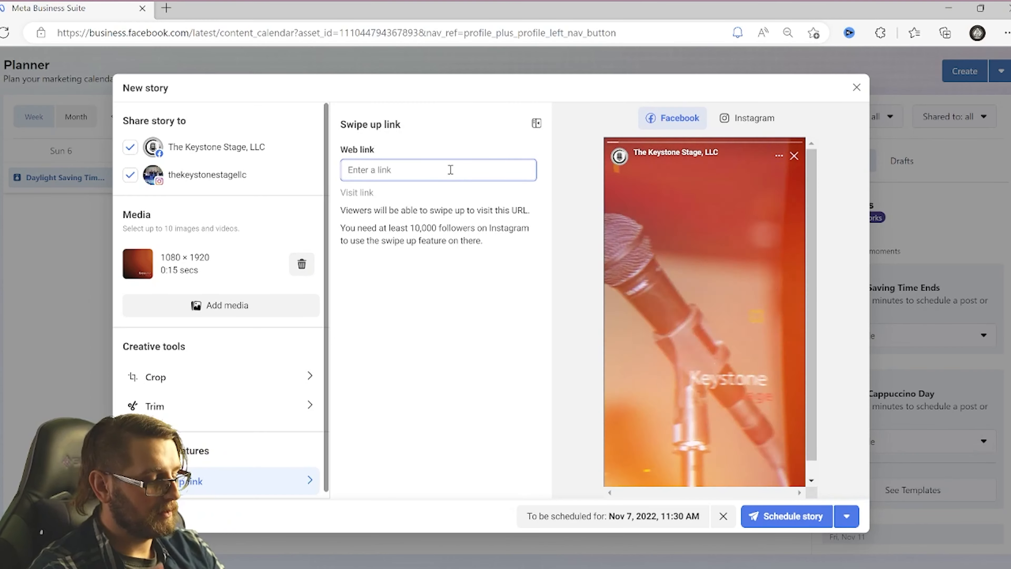
text(www)
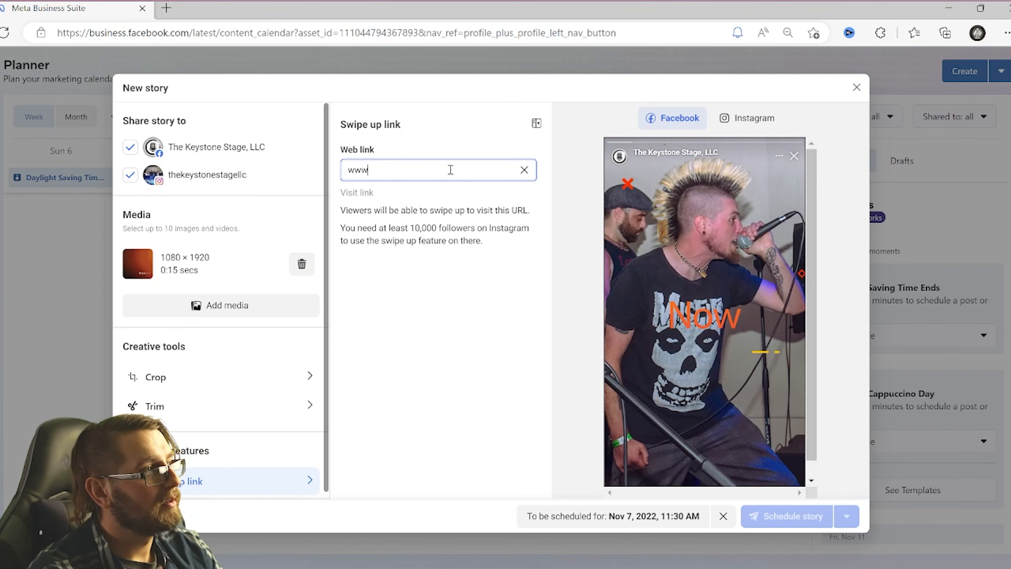
text(.thekeystonestage.com)
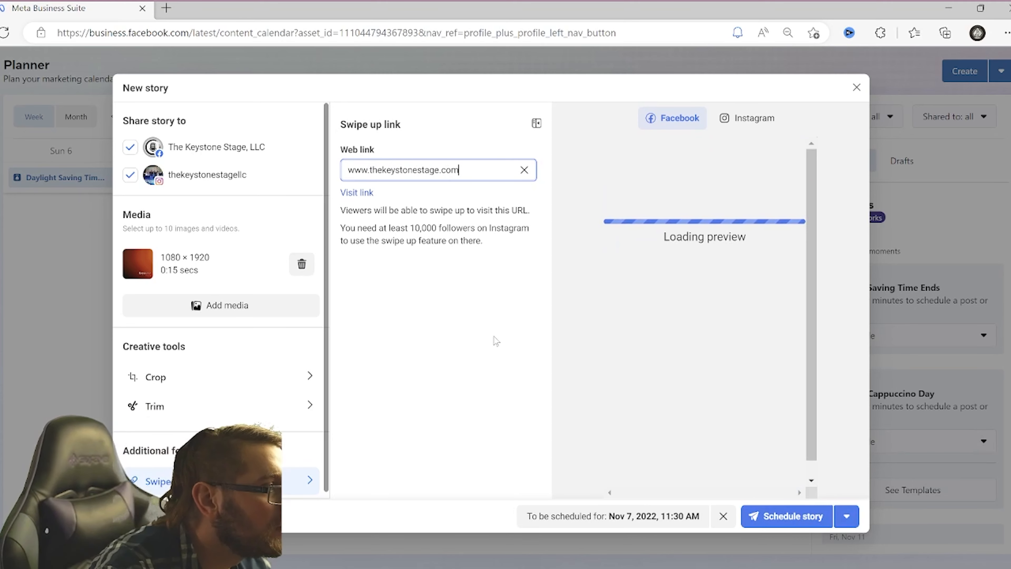
click(790, 515)
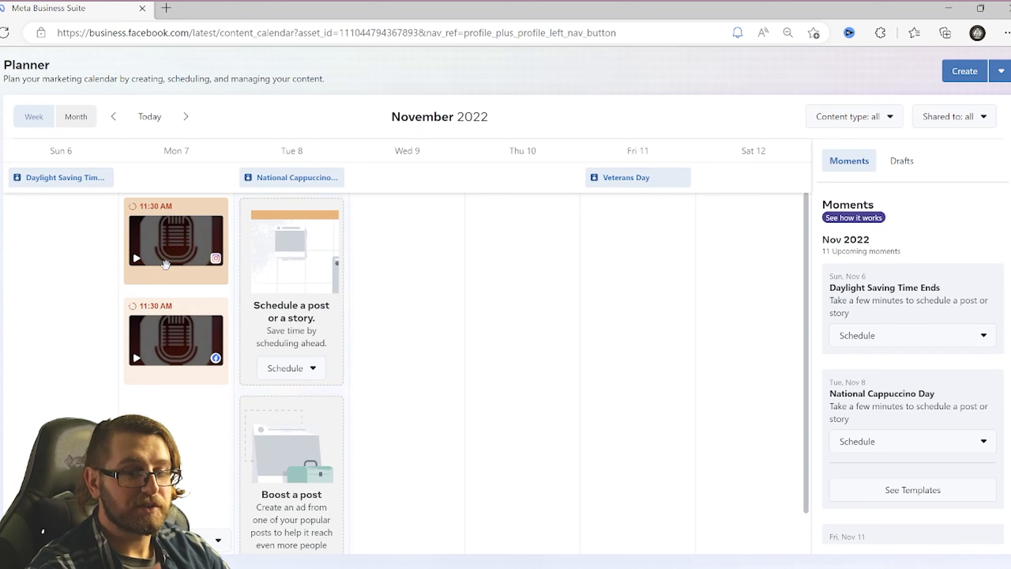
Start a new scheduled post for Monday, November 7 and get past the post creation welcome message.
mouse_move(181, 271)
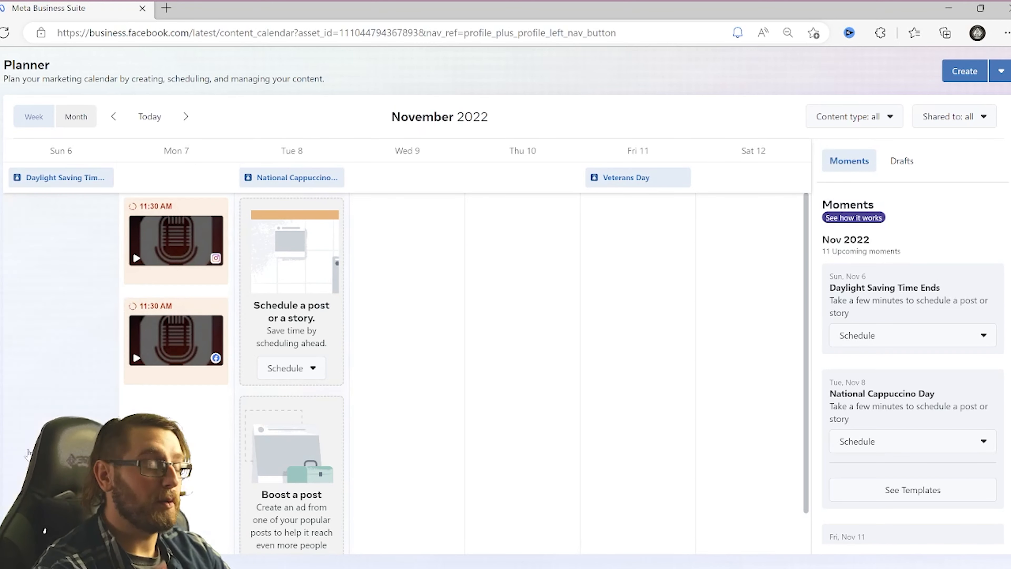
click(206, 540)
click(190, 438)
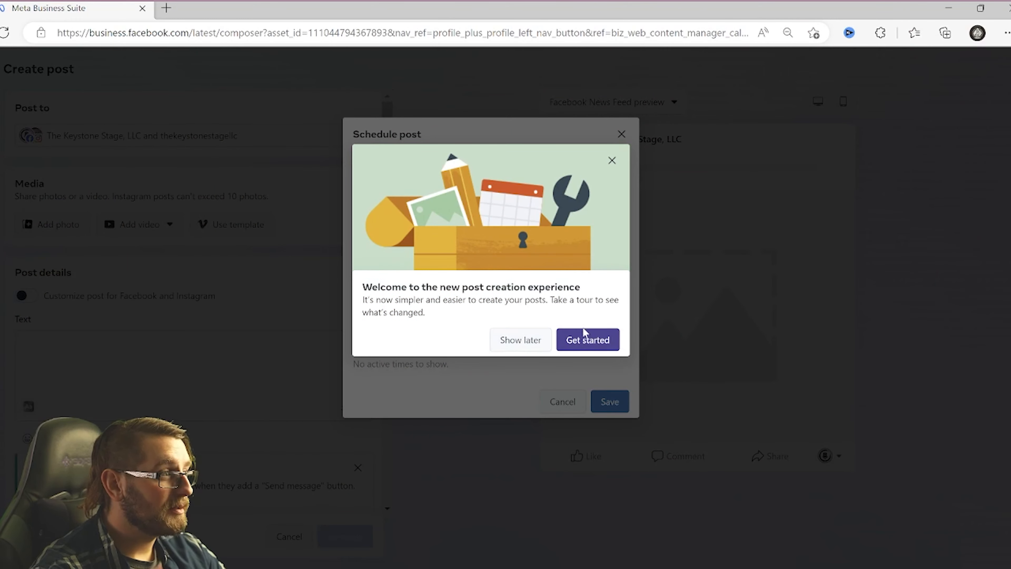
click(580, 337)
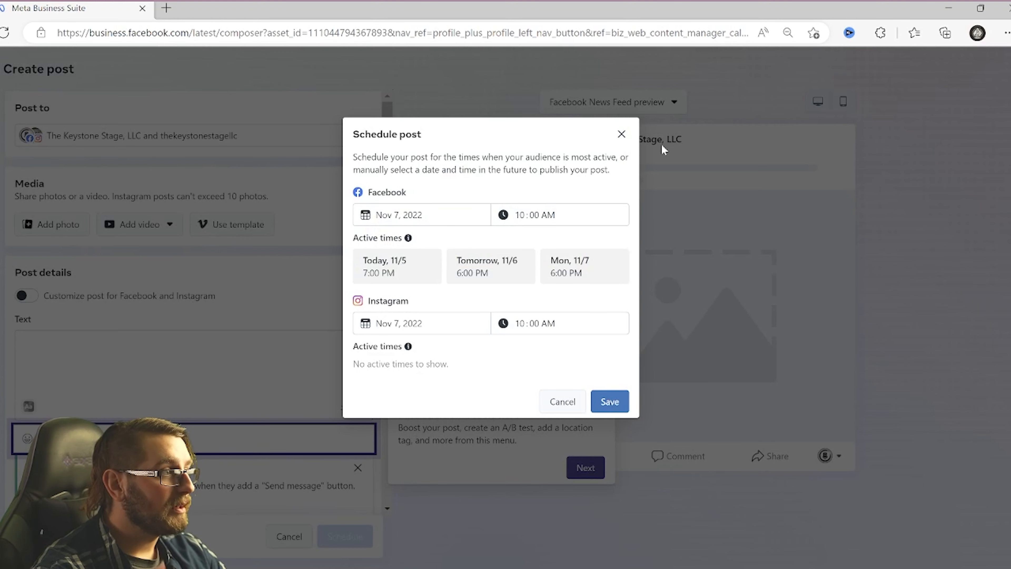
Schedule the post for Nov 7, 2022, at 12:45 PM on Facebook and 01:30 PM on Instagram, and save the times.
click(433, 214)
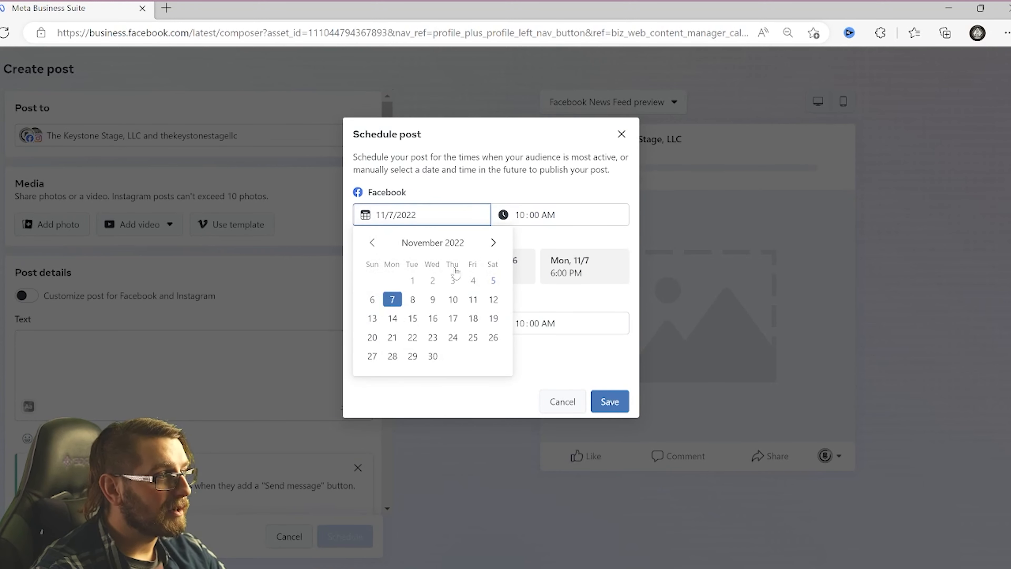
click(395, 298)
click(506, 215)
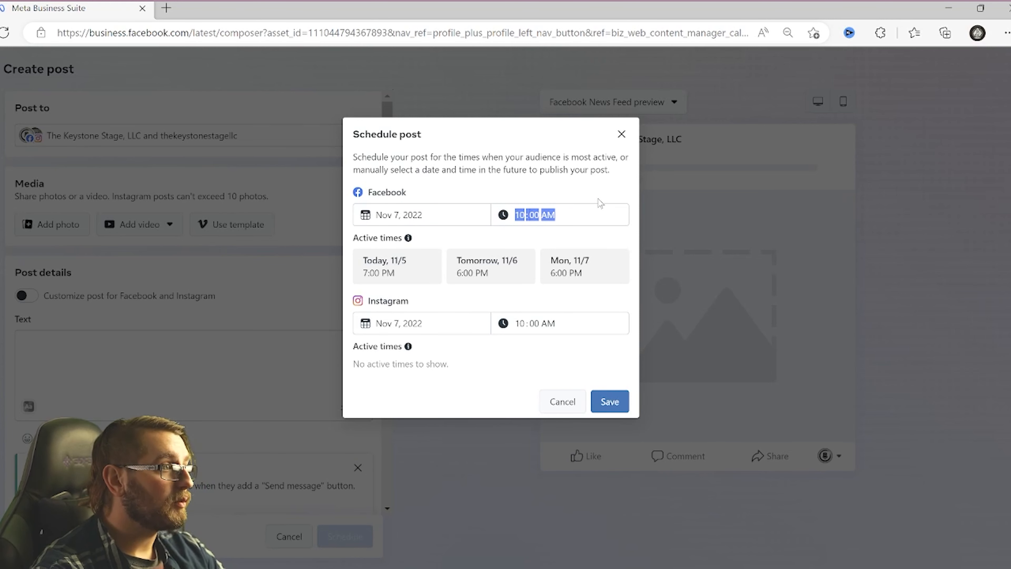
click(517, 218)
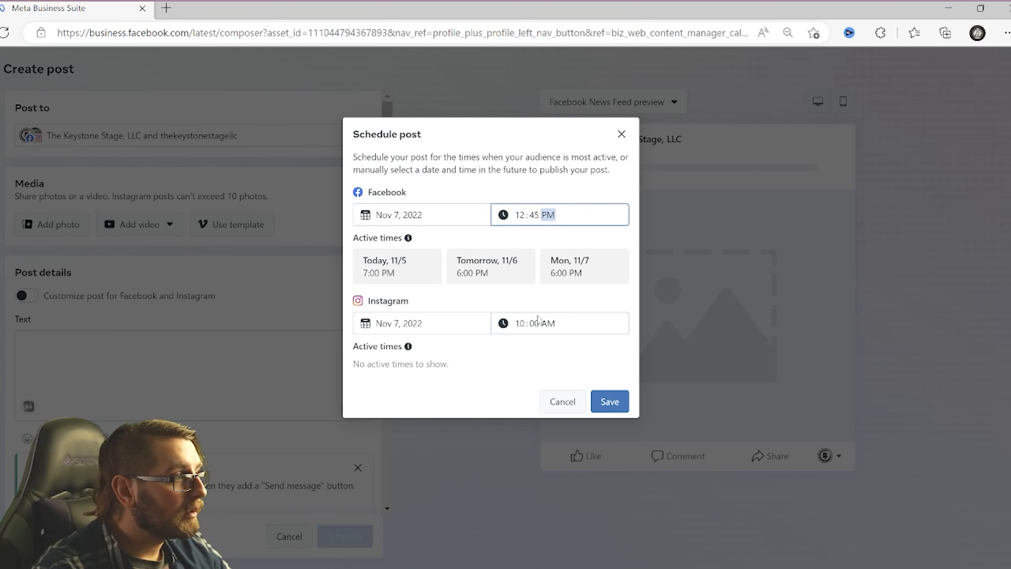
click(524, 323)
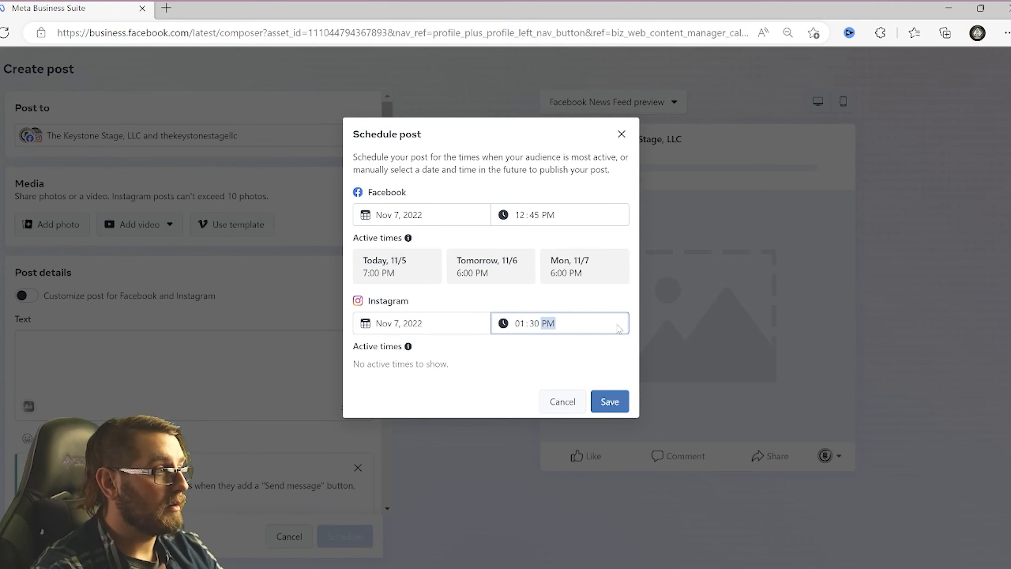
click(622, 405)
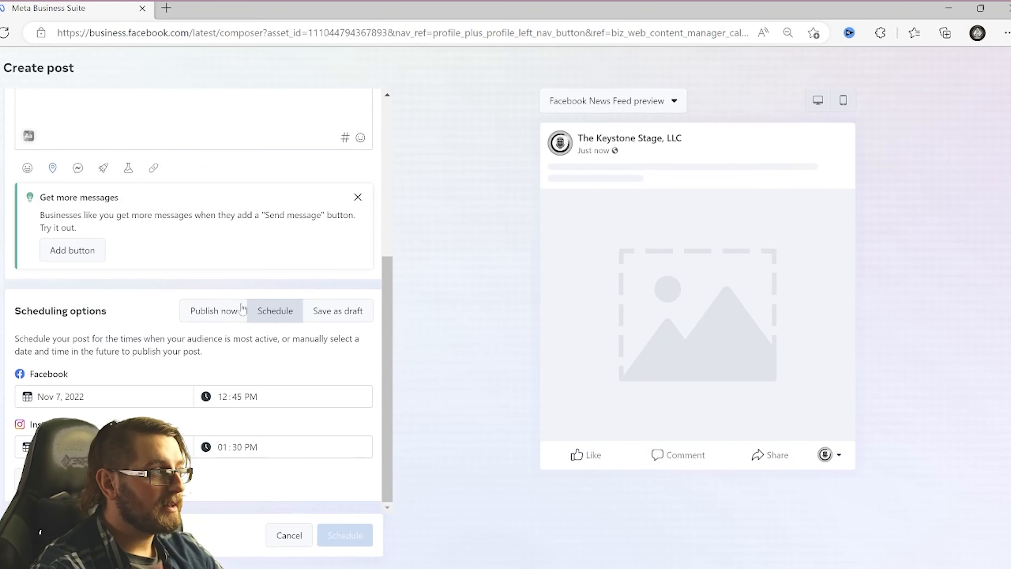
Add the set of band performance photos to the post's media.
scroll(288, 317, up, 5)
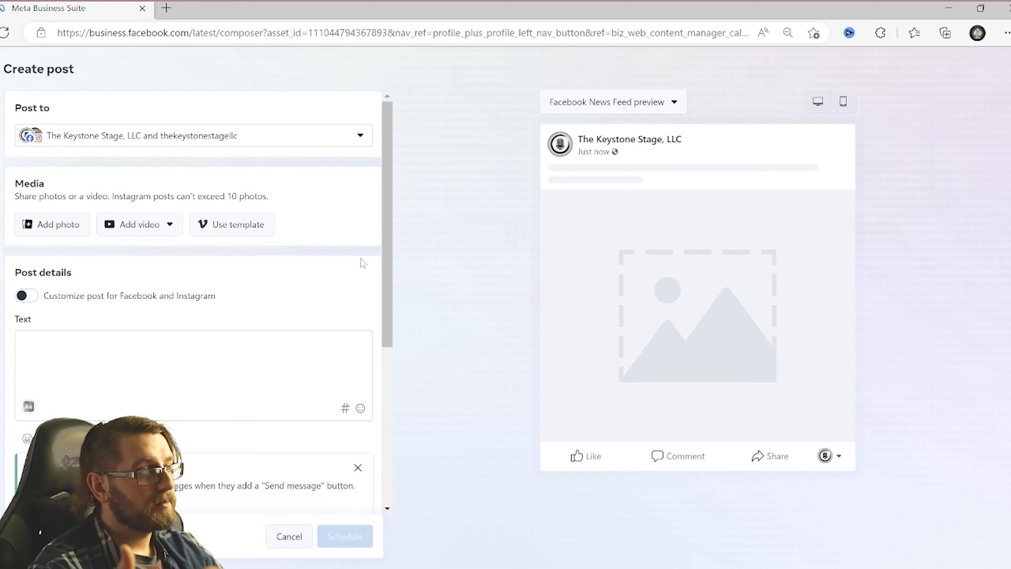
scroll(347, 271, down, 2)
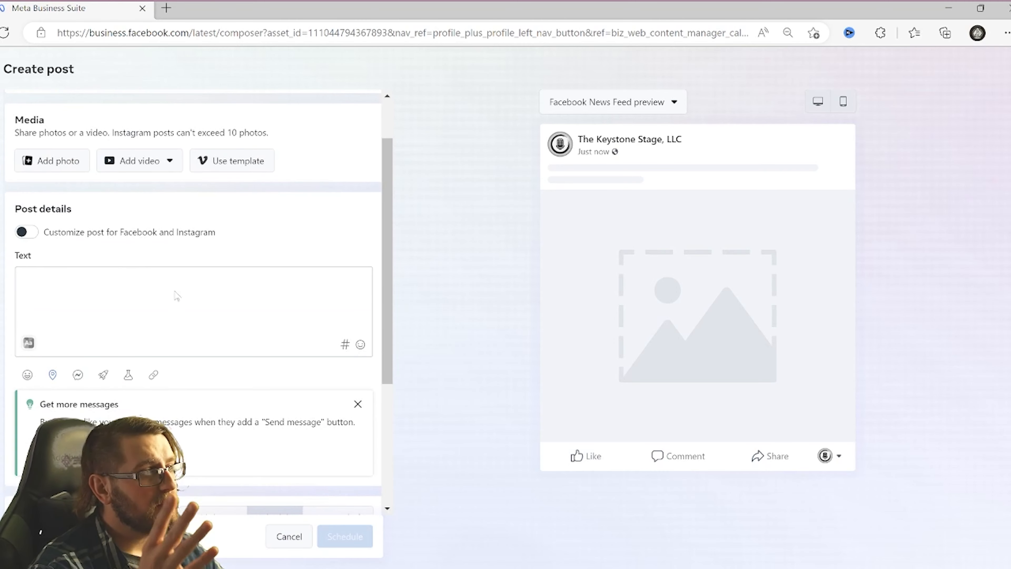
scroll(114, 210, up, 2)
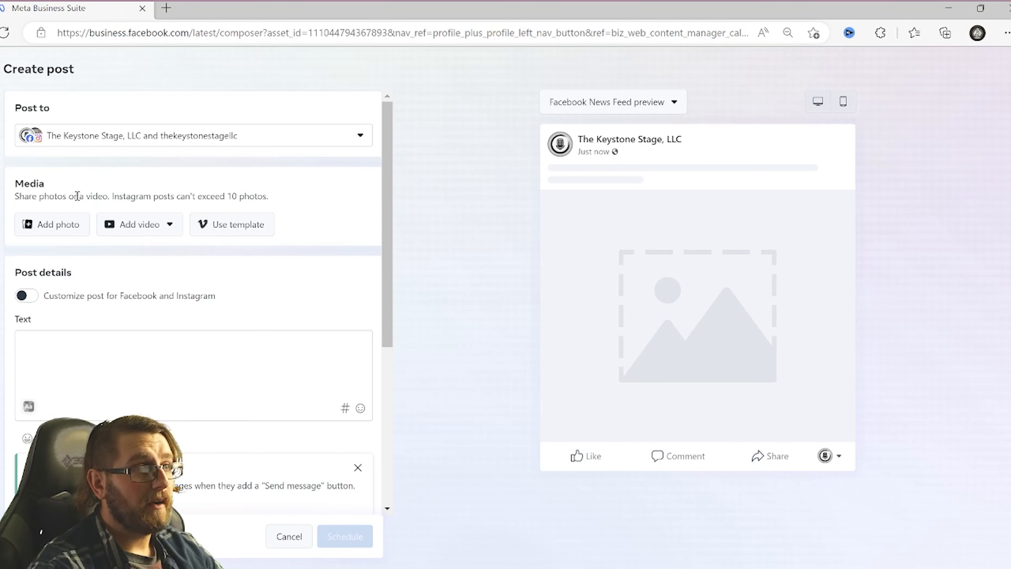
click(58, 224)
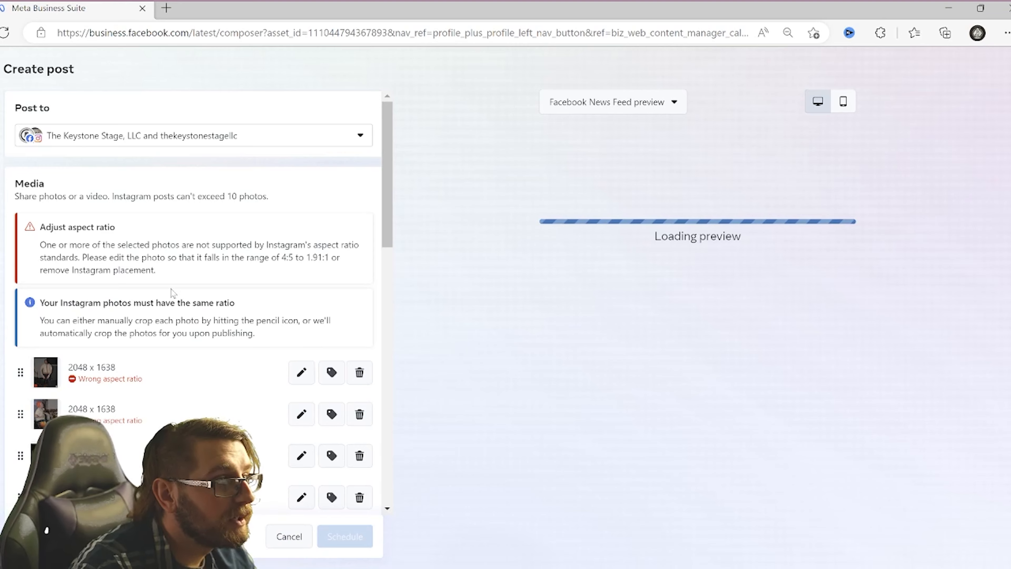
Crop the first photo in the post's media list to the Vertical 4:5 ratio and apply it.
scroll(172, 293, down, 5)
scroll(142, 255, down, 4)
scroll(142, 313, up, 5)
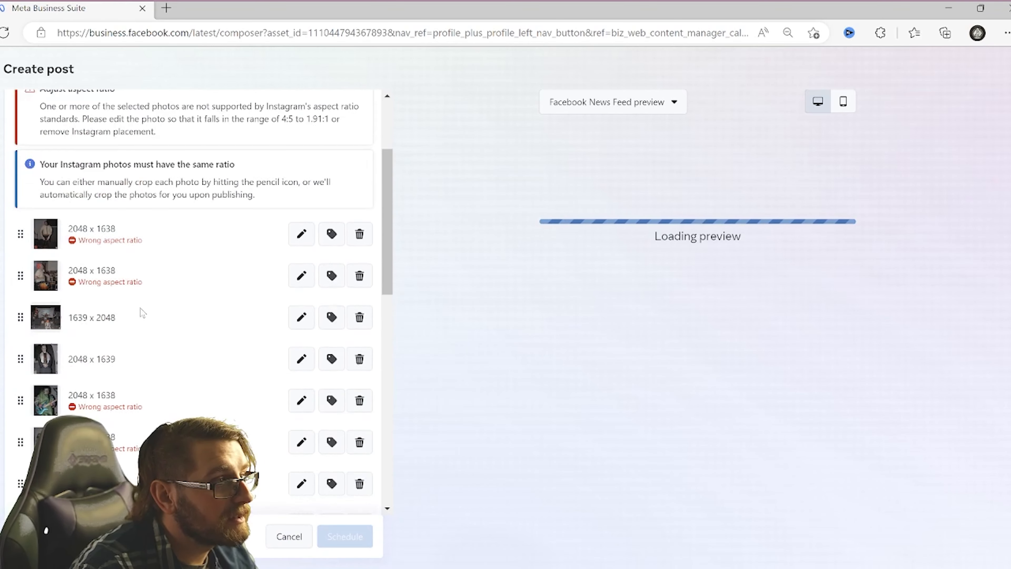
scroll(142, 312, up, 5)
scroll(165, 332, down, 5)
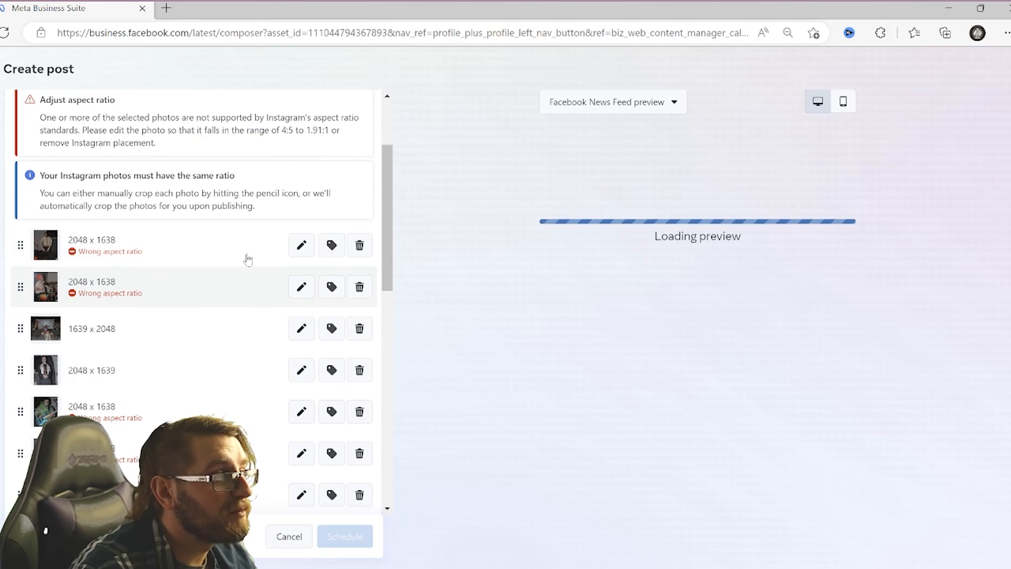
click(301, 245)
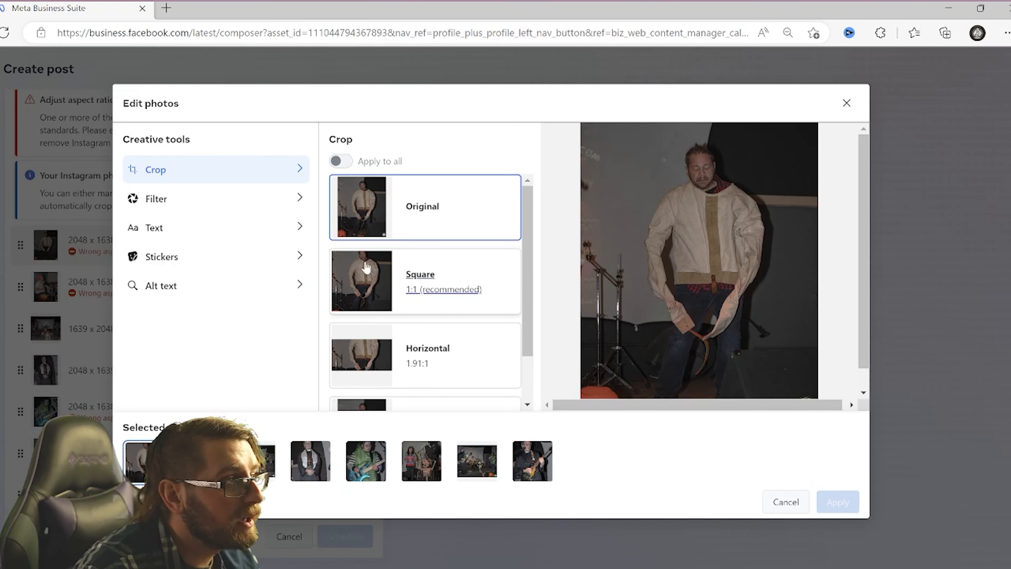
scroll(427, 242, down, 1)
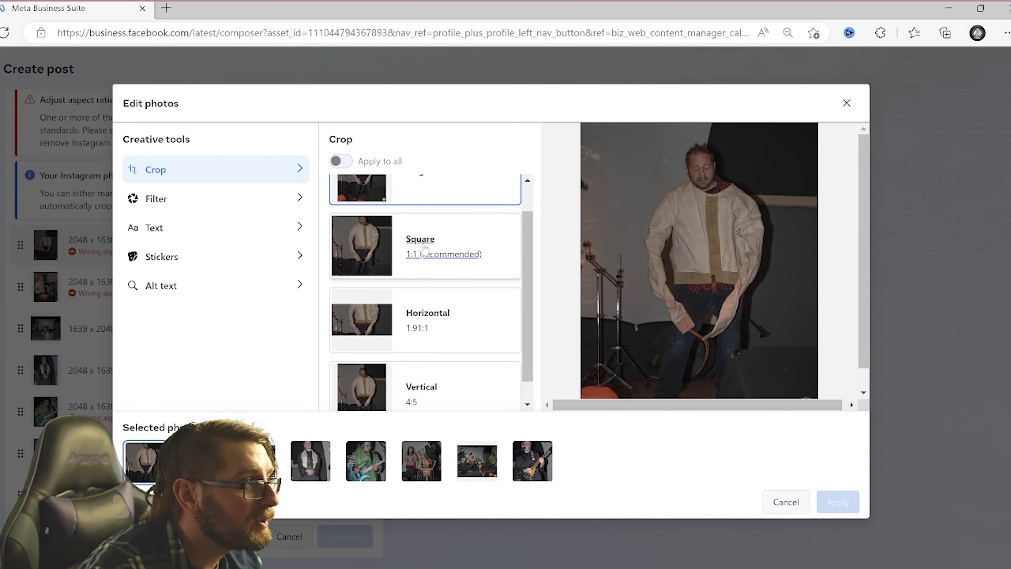
scroll(426, 259, down, 1)
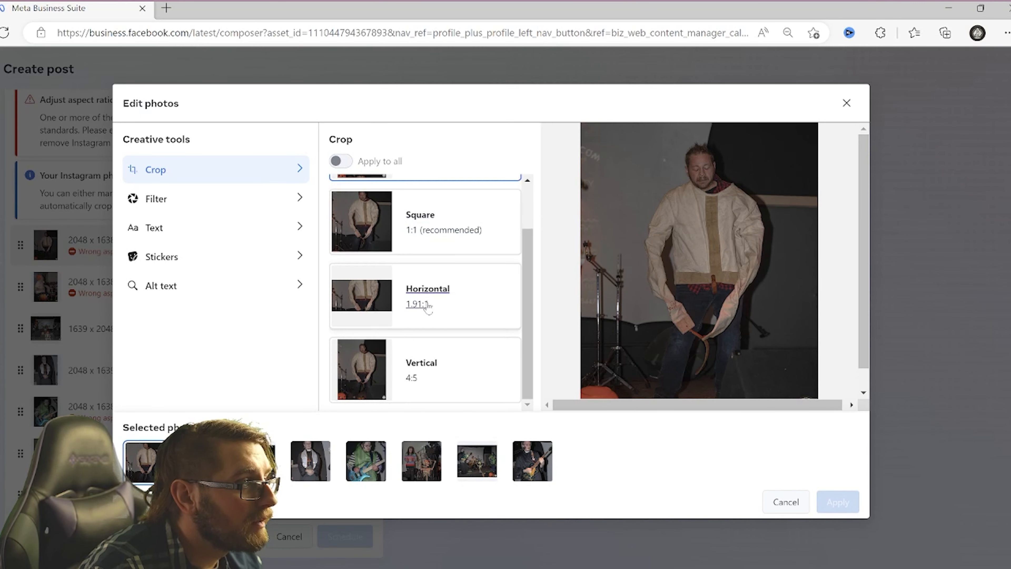
click(384, 372)
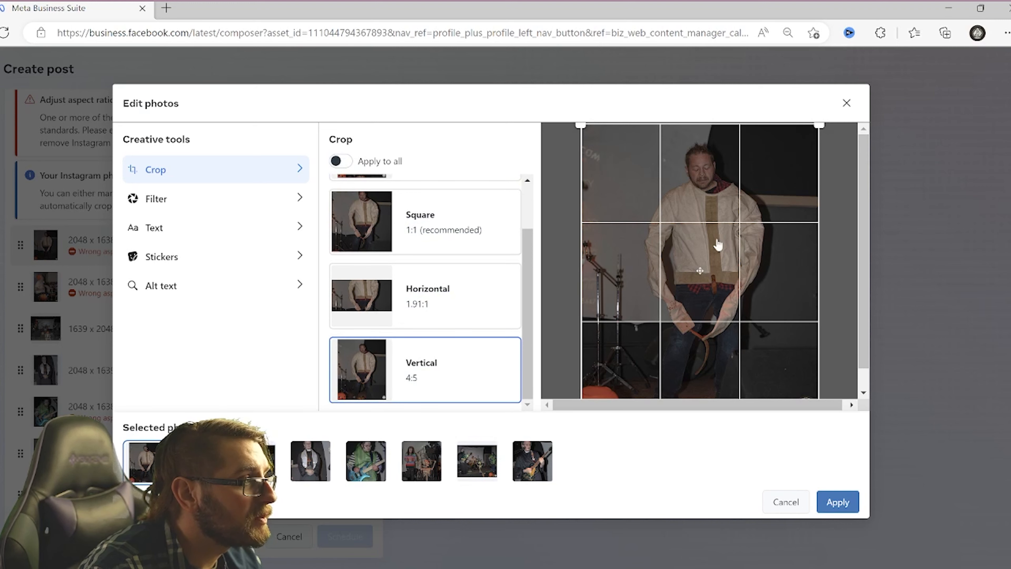
click(837, 503)
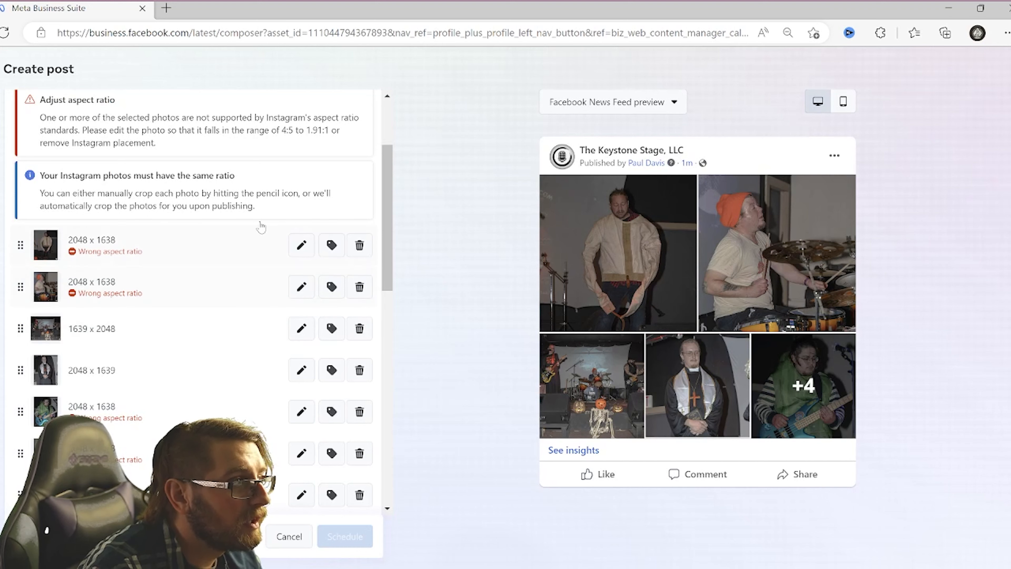
Try twice more to crop the first photo in the post's media list to Vertical 4:5 and apply it.
click(302, 245)
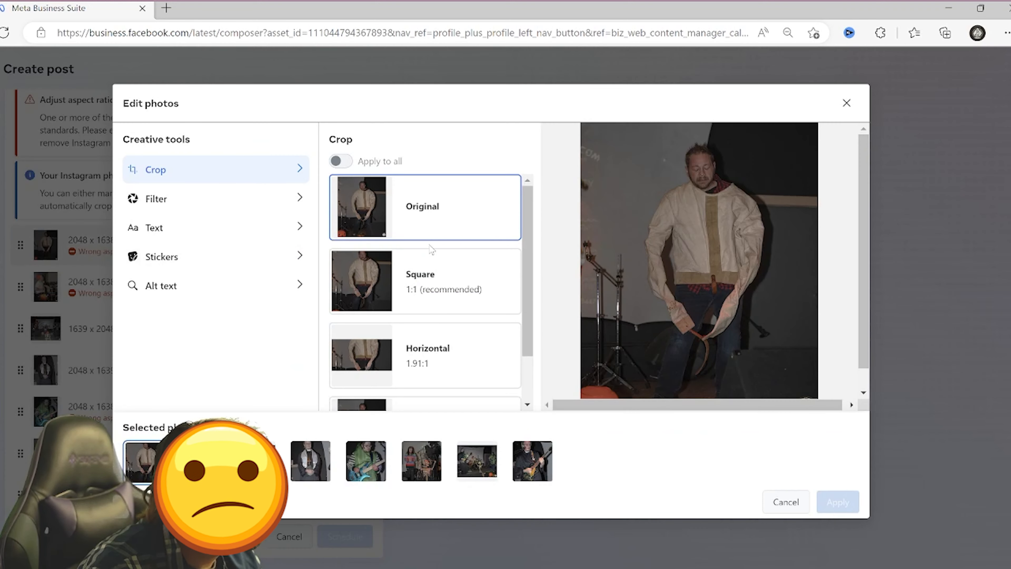
scroll(434, 278, down, 2)
click(436, 380)
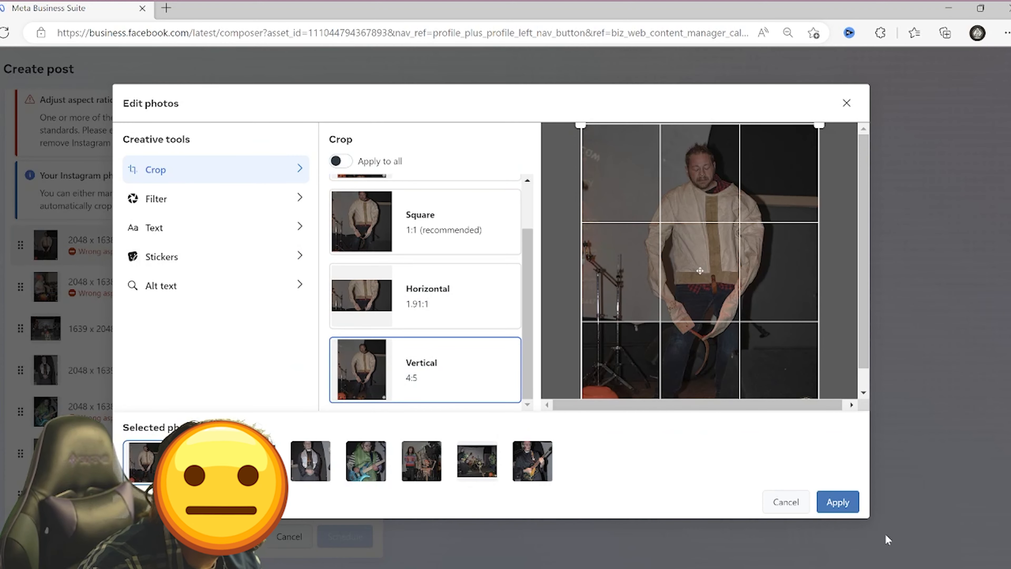
click(837, 501)
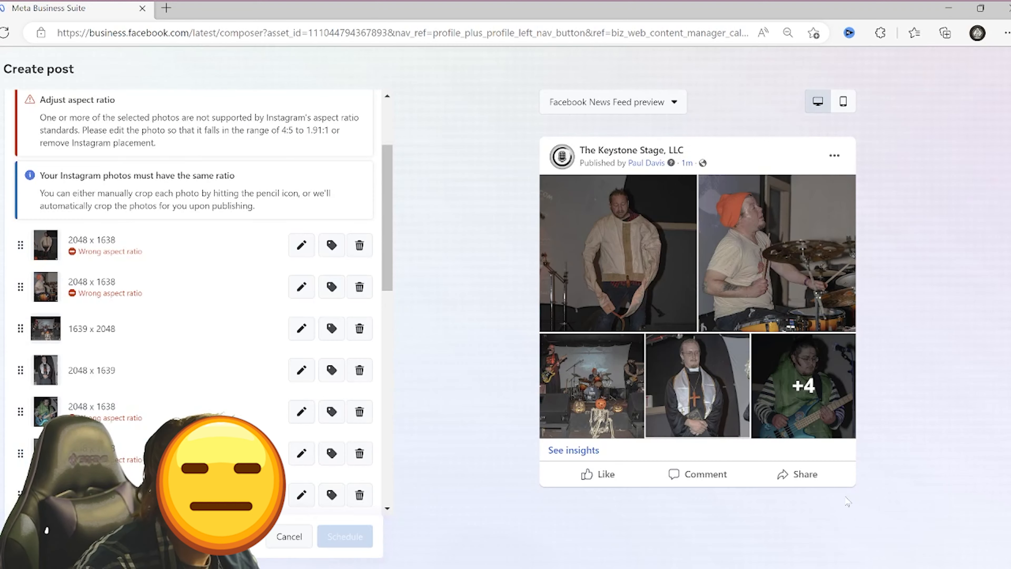
click(302, 245)
scroll(422, 334, down, 2)
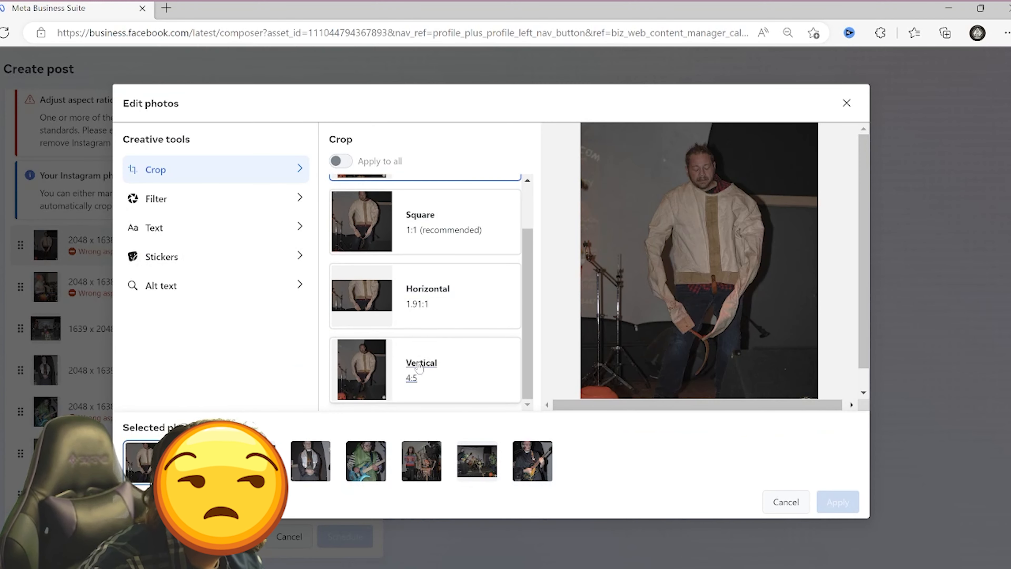
click(397, 363)
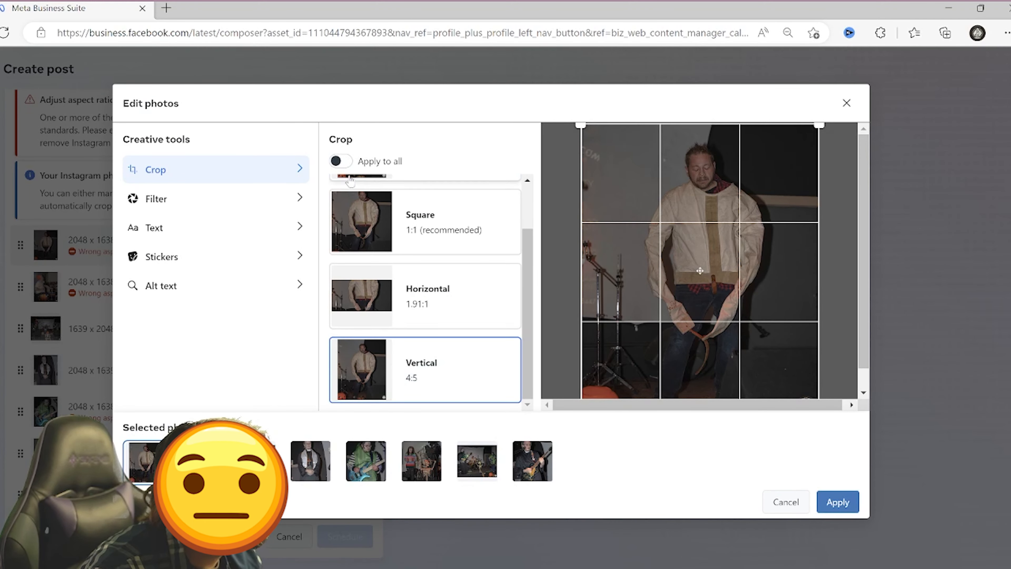
click(838, 504)
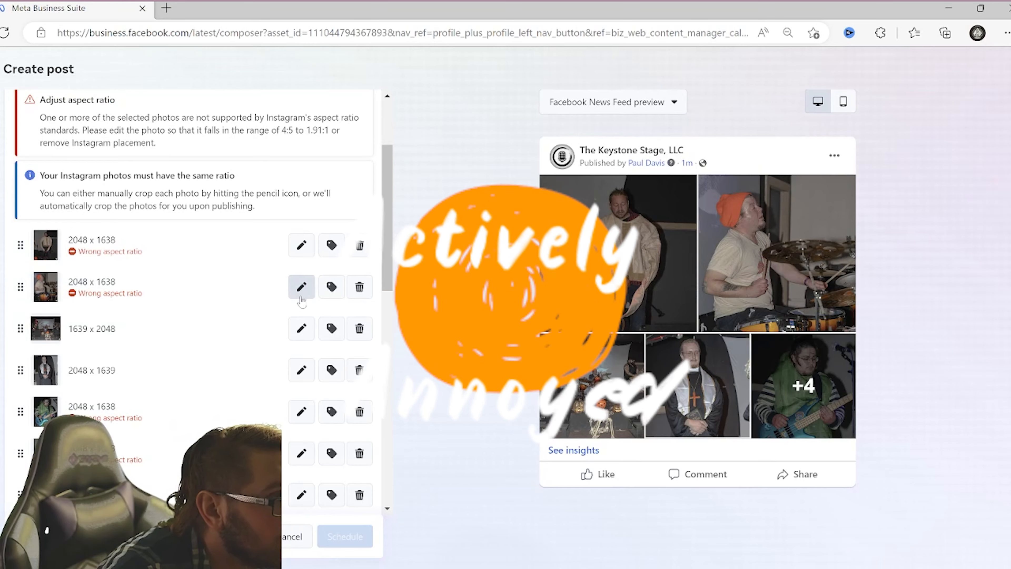
Crop the drummer photo to the Vertical 4:5 ratio, extend the crop to all photos and apply it.
click(301, 287)
scroll(397, 358, down, 2)
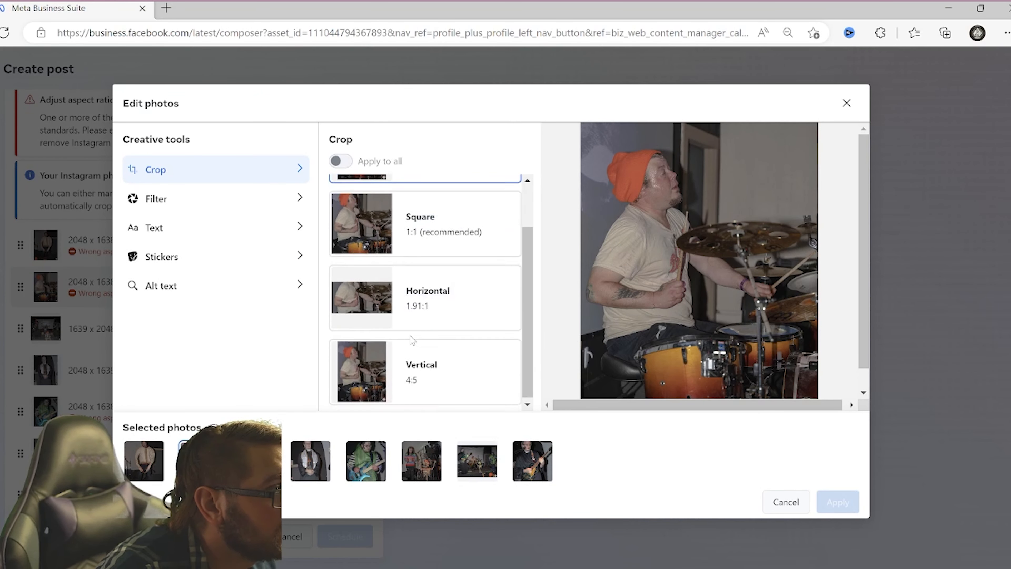
click(397, 373)
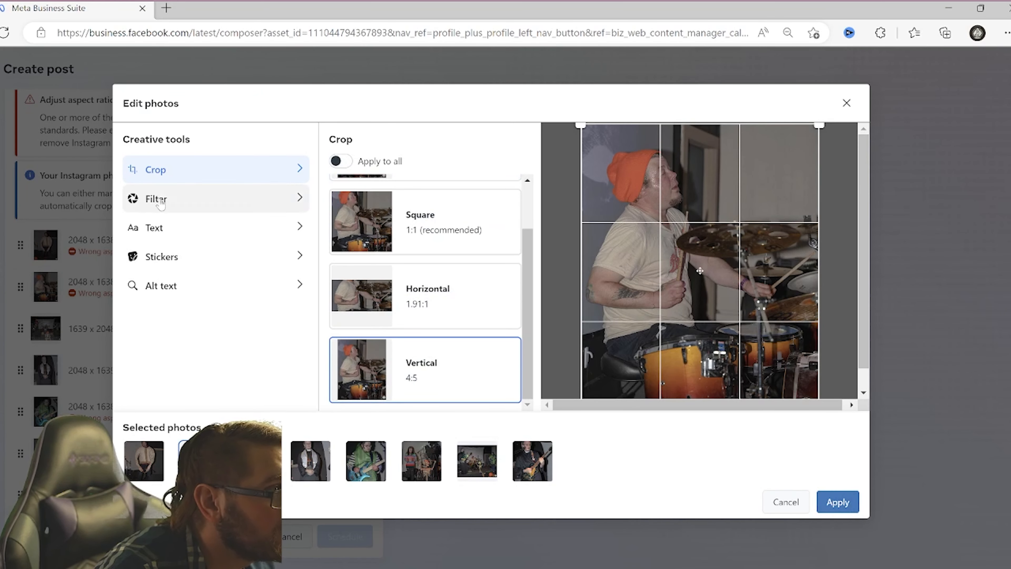
click(339, 160)
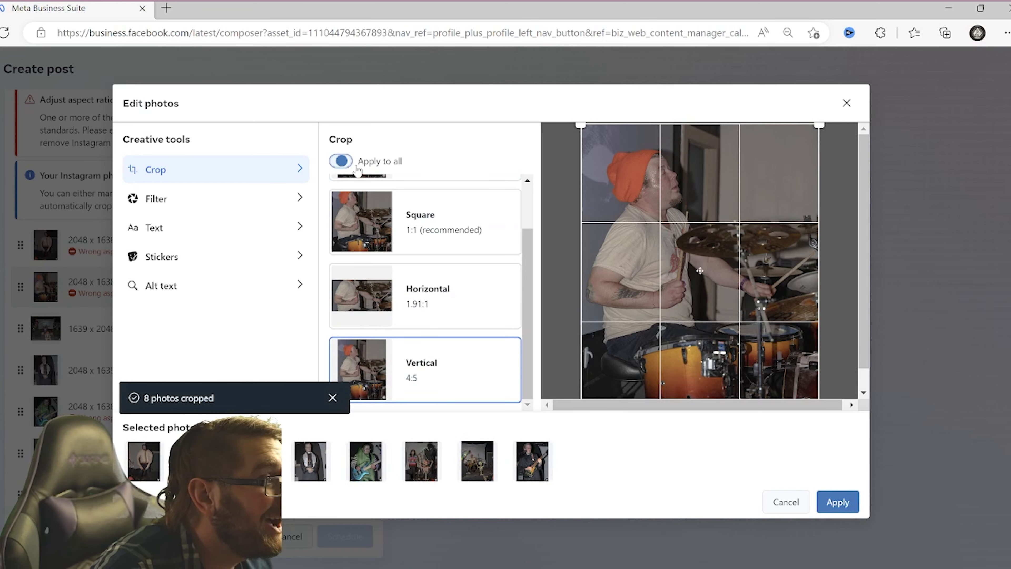
click(836, 502)
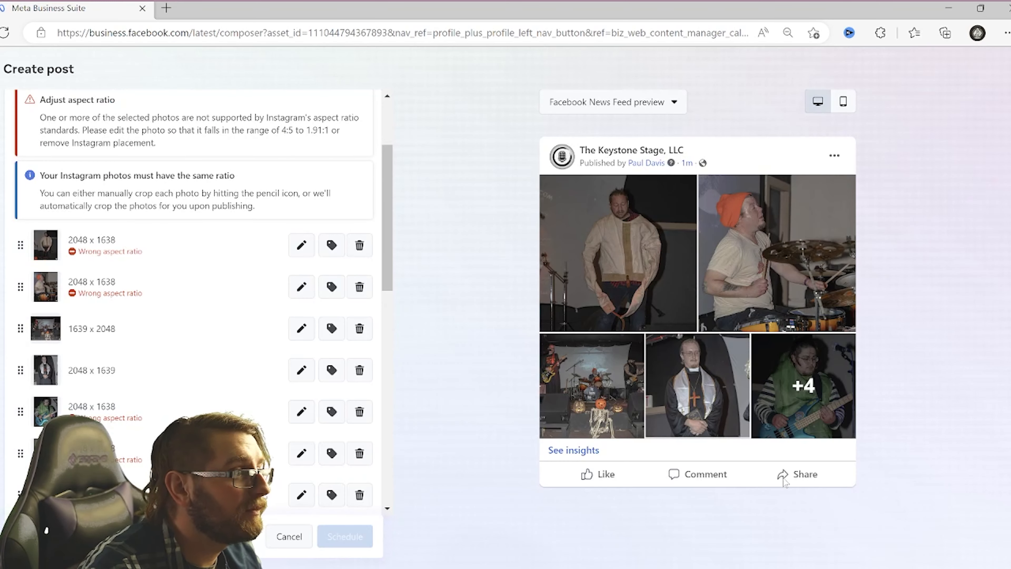
scroll(95, 320, down, 10)
scroll(95, 320, up, 5)
scroll(96, 320, up, 3)
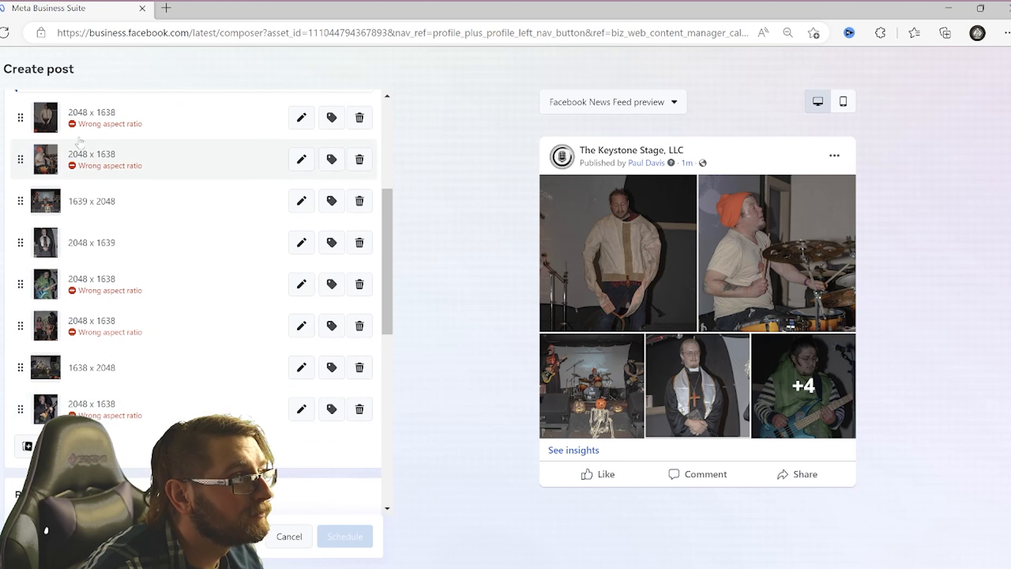
Begin the post text with "A few weeks ago we had the privelage".
scroll(74, 133, down, 6)
click(324, 331)
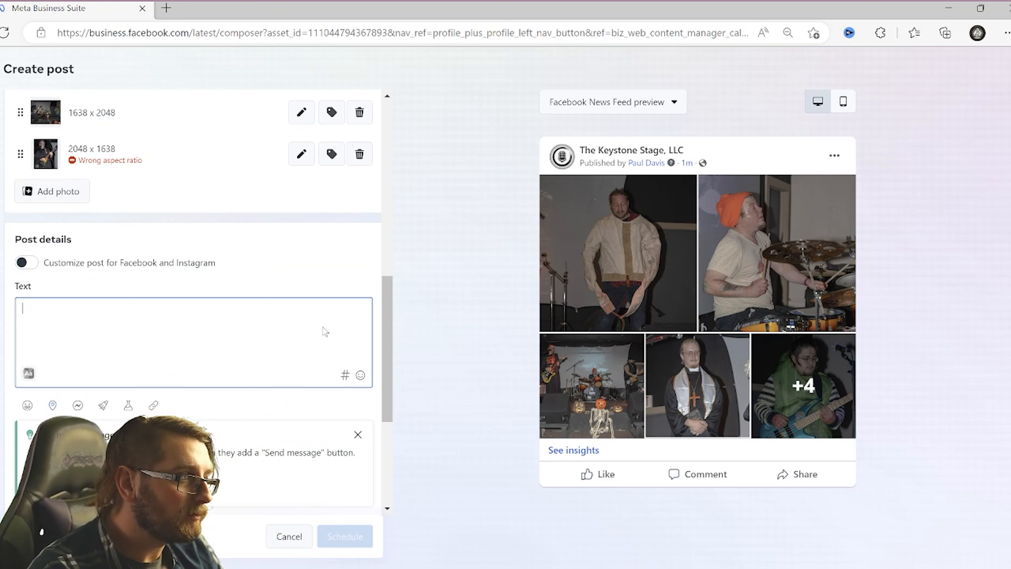
text(A few weeks ago)
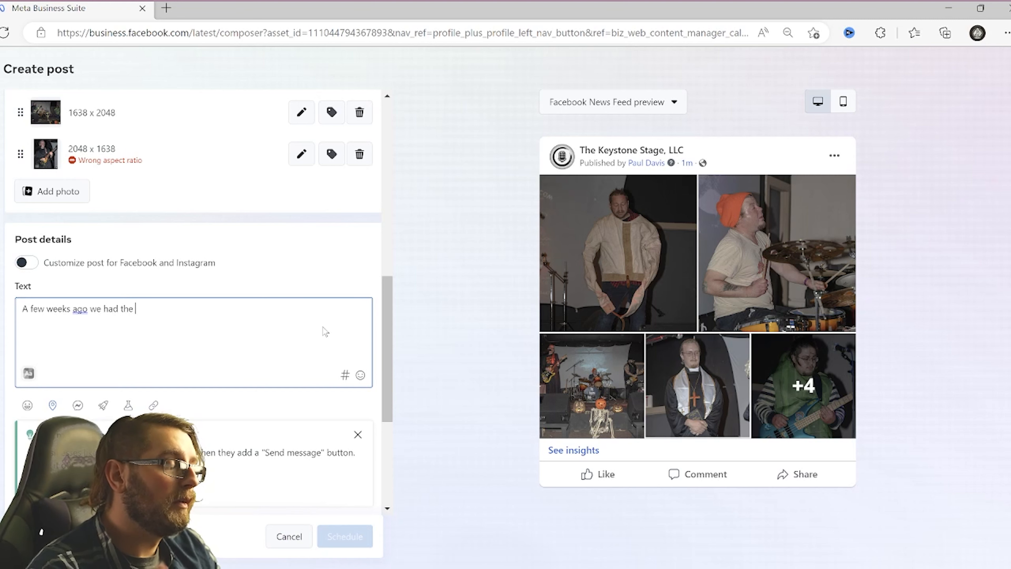
text(we had the priv)
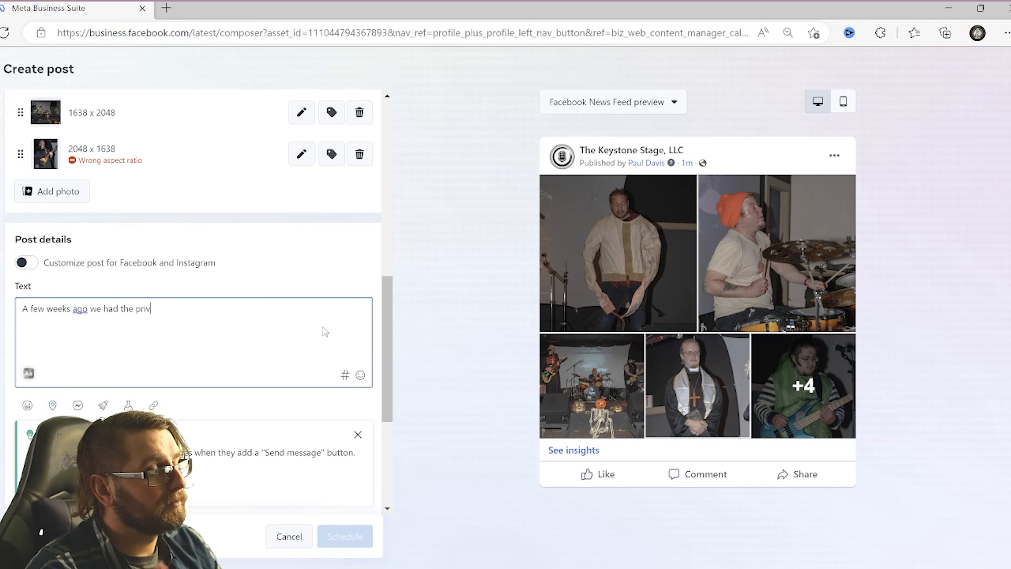
text(elage)
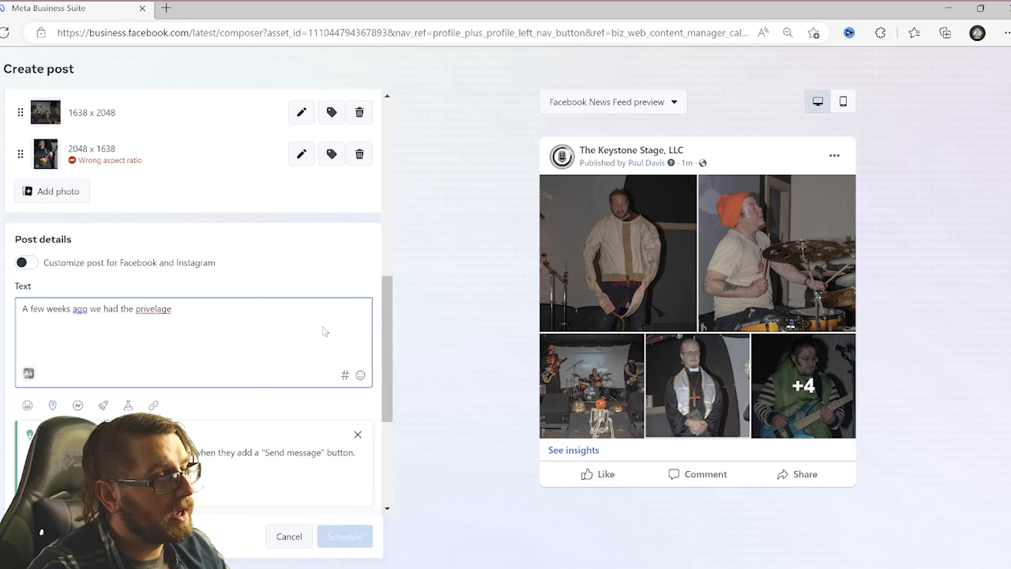
Correct the misspelled word in the post text to "privilege" and add a comma after "ago".
click(150, 309)
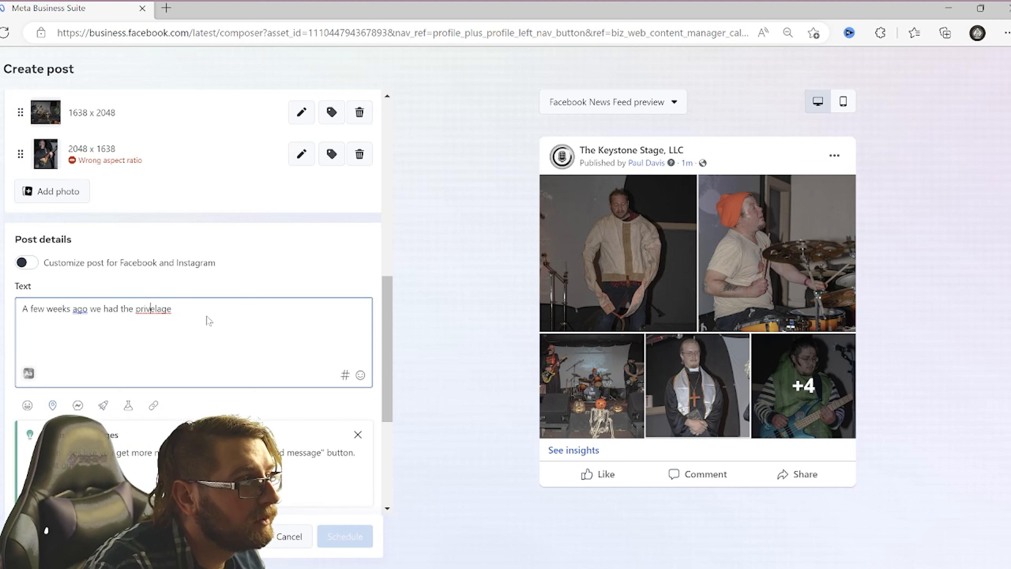
key(Delete)
text(i)
key(Right)
key(Delete)
text(e)
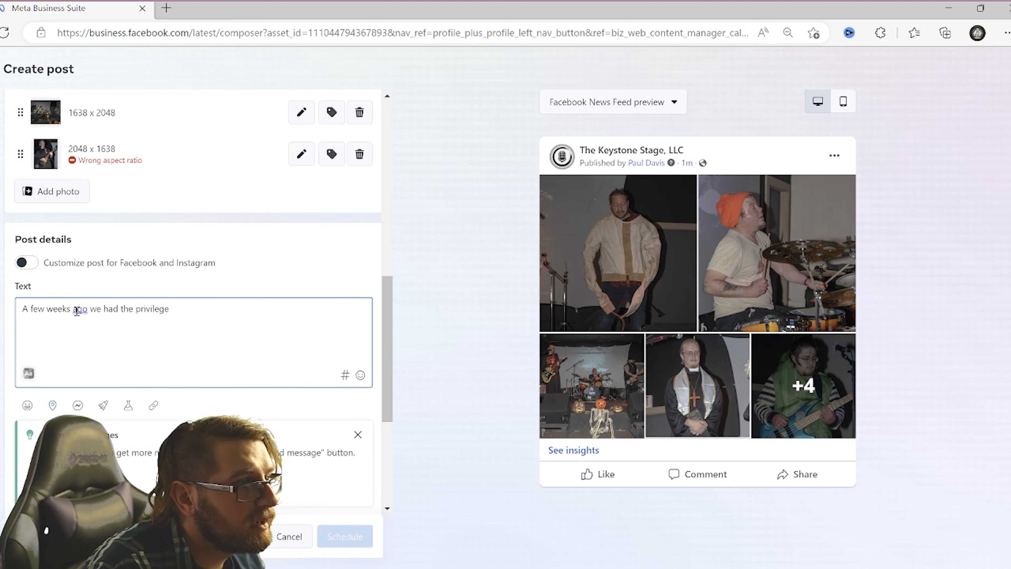
click(87, 310)
text(,)
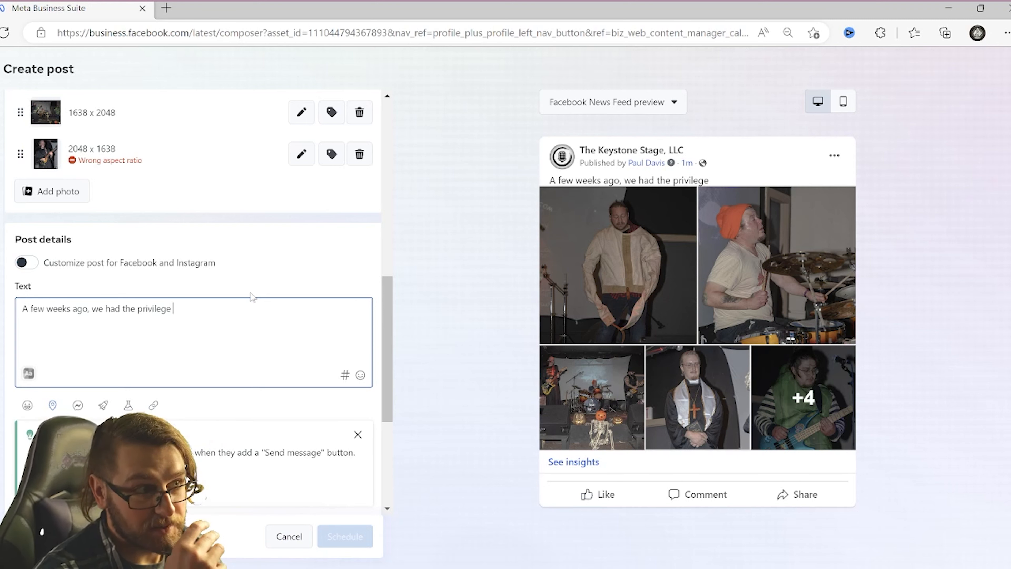
Continue the post text with the Bloodfest recap, attendee thanks and costume and scream contests through "What a spooky time it was", and remove the Bloodfest tag.
text(of hosting Bloodfest and it was a blast! Thank you to all who attended and those that participated in the costume content. We also had a scream contest and might we say we have some screamers! What a spooky time it was!!  @bloodfest)
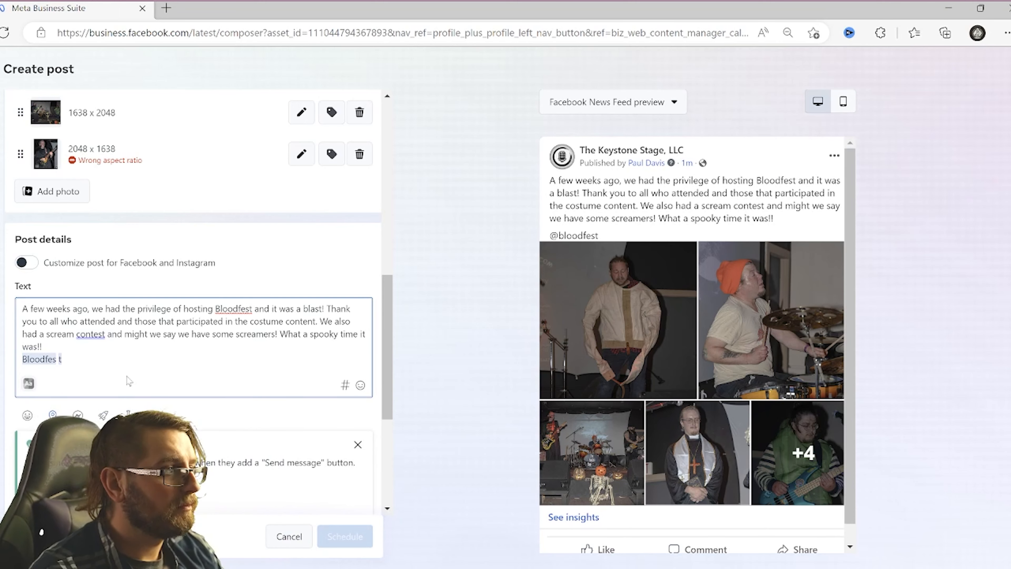
text(\\\B)
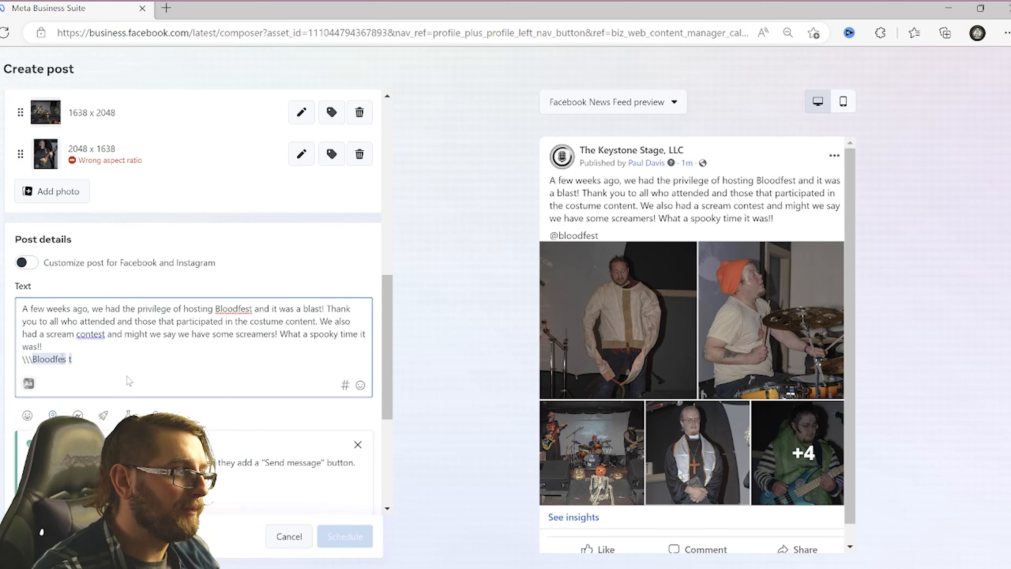
key(BackSpace)
key(BackSpace)
key(BackSpace)
key(BackSpace)
key(BackSpace)
key(BackSpace)
key(BackSpace)
key(BackSpace)
key(BackSpace)
key(BackSpace)
key(BackSpace)
key(BackSpace)
key(BackSpace)
key(BackSpace)
key(BackSpace)
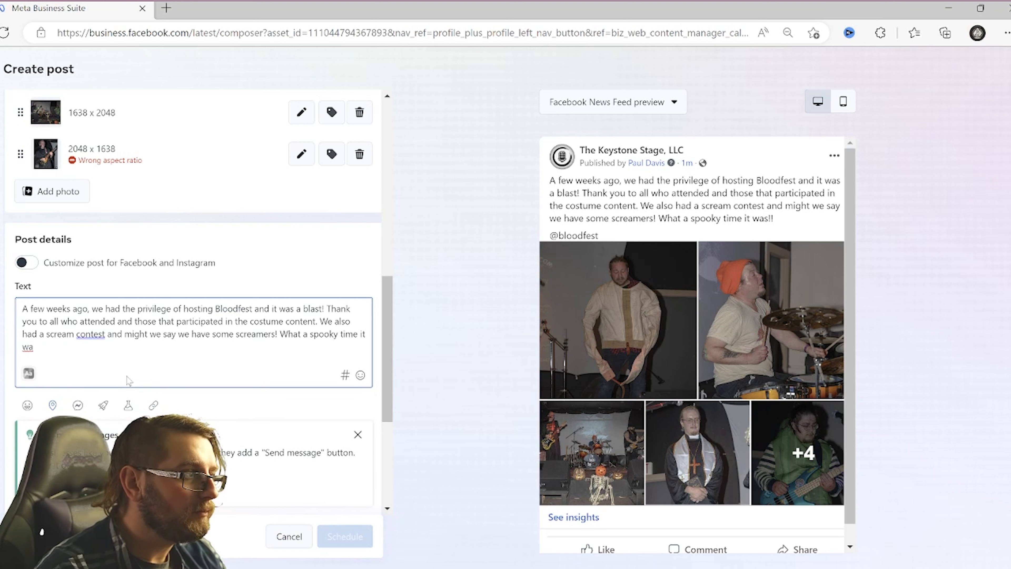
Add a separate line tagging PFD Media, followed by "for the always amazing photos!" and a blank line.
key(Return)
key(Return)
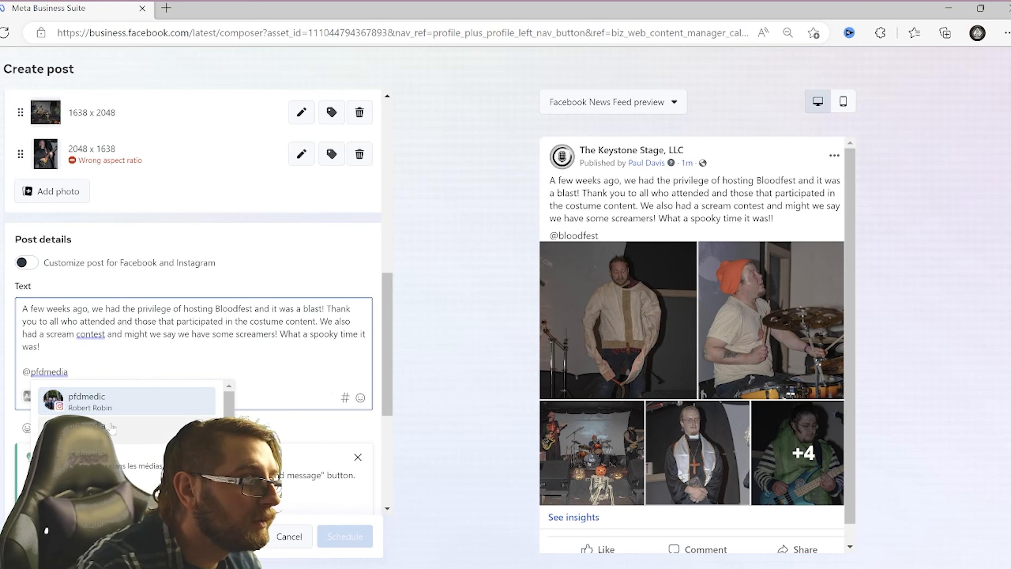
scroll(119, 461, down, 2)
click(119, 461)
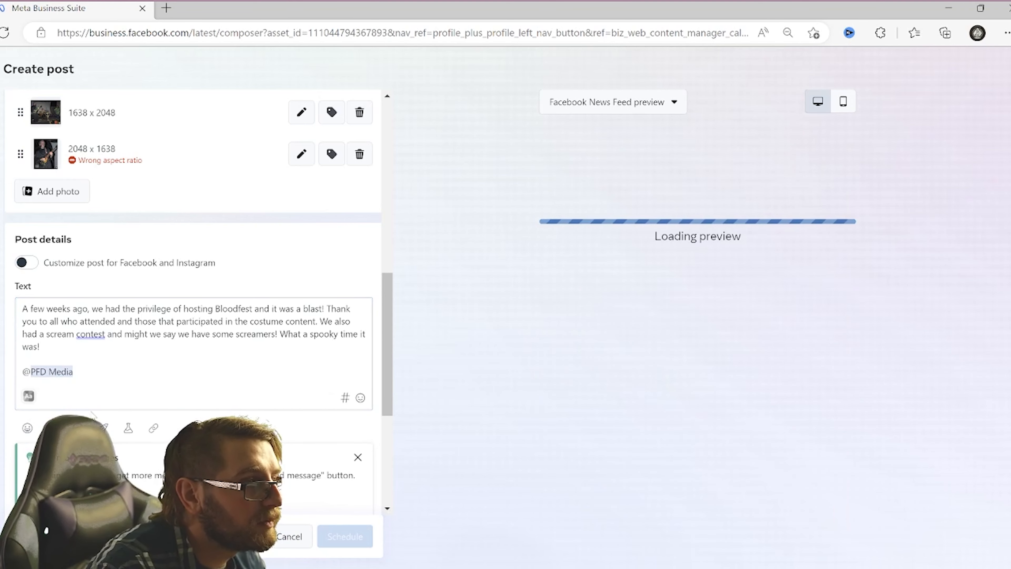
text(for)
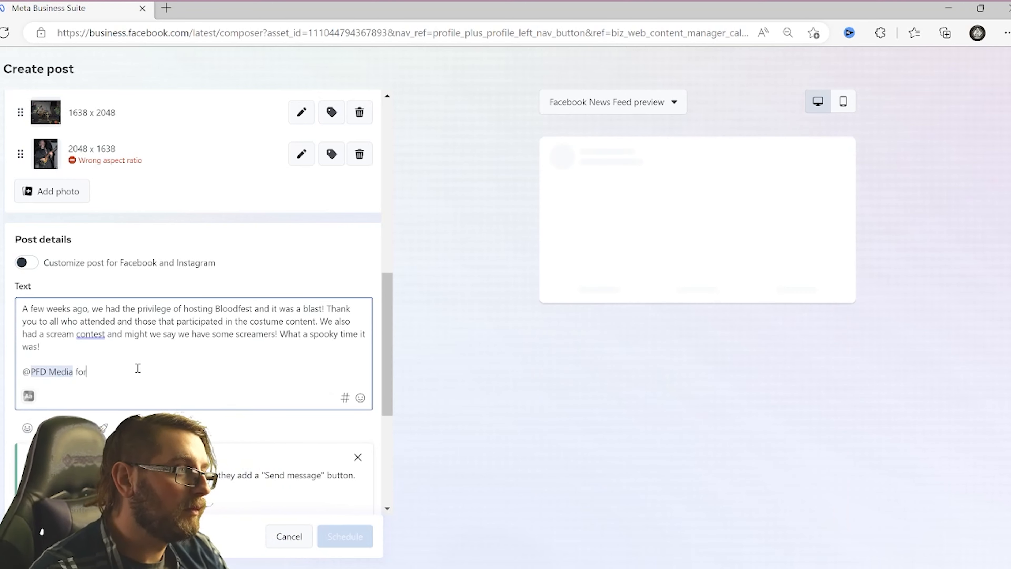
text( the always)
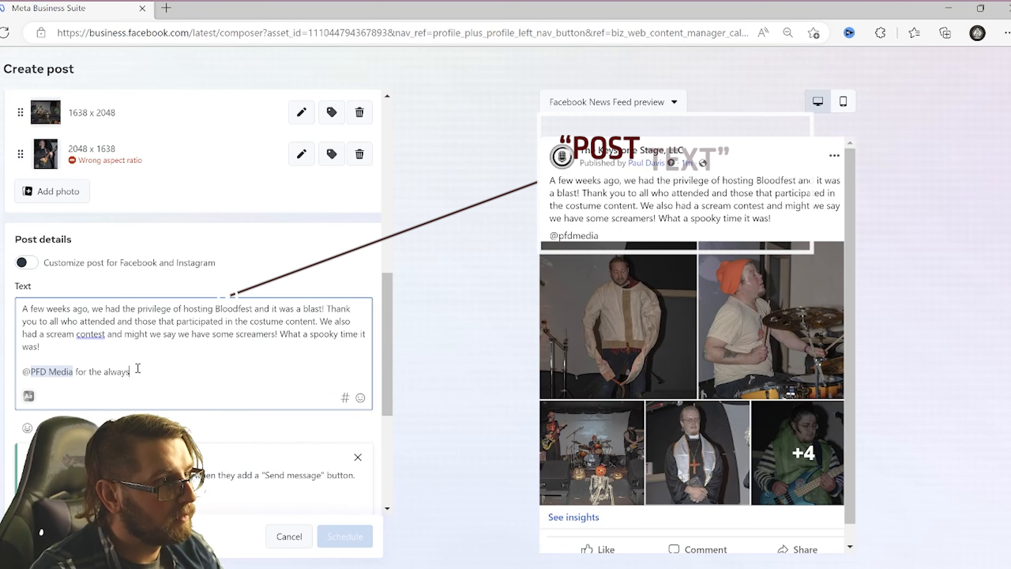
text( amazing photos!)
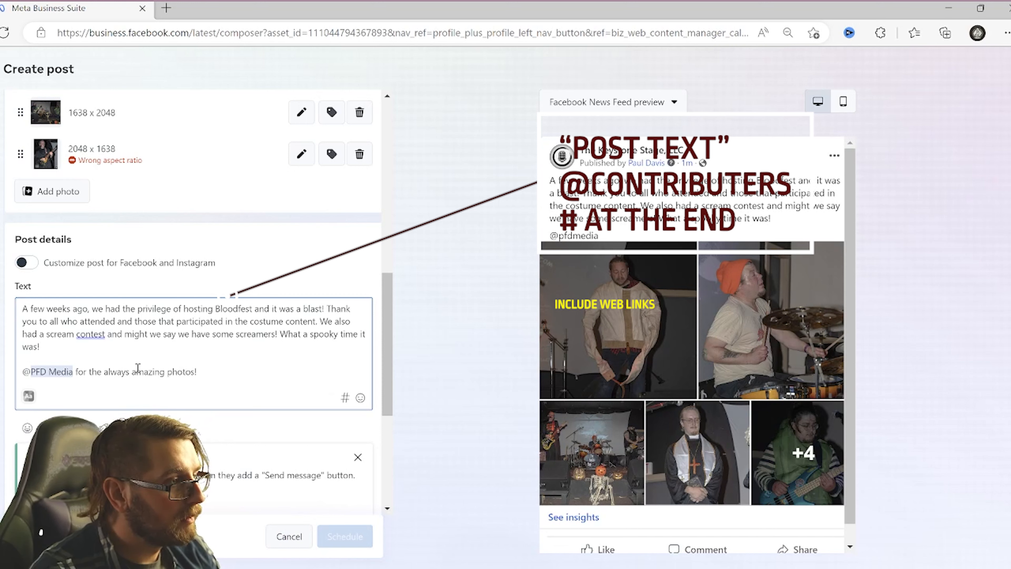
key(Return)
key(Return)
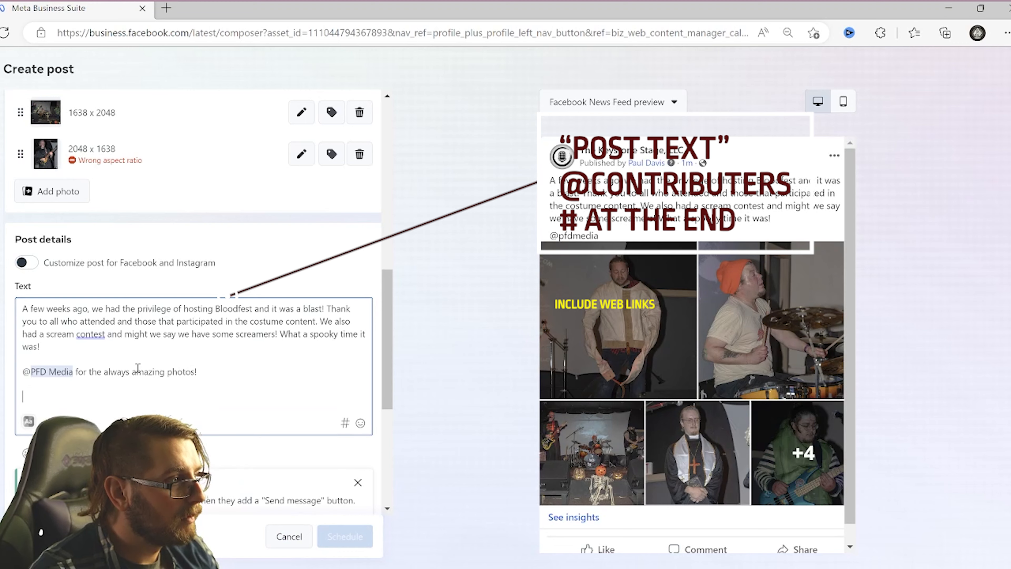
Set the post's location to The Keystone Stage, LLC in Olyphant, PA, and save it.
scroll(137, 366, down, 3)
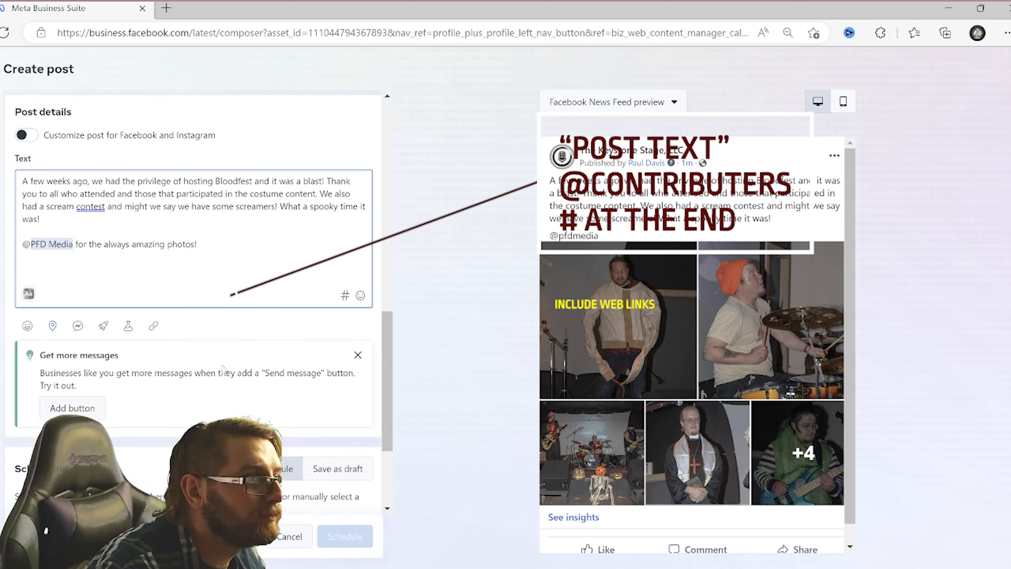
click(52, 325)
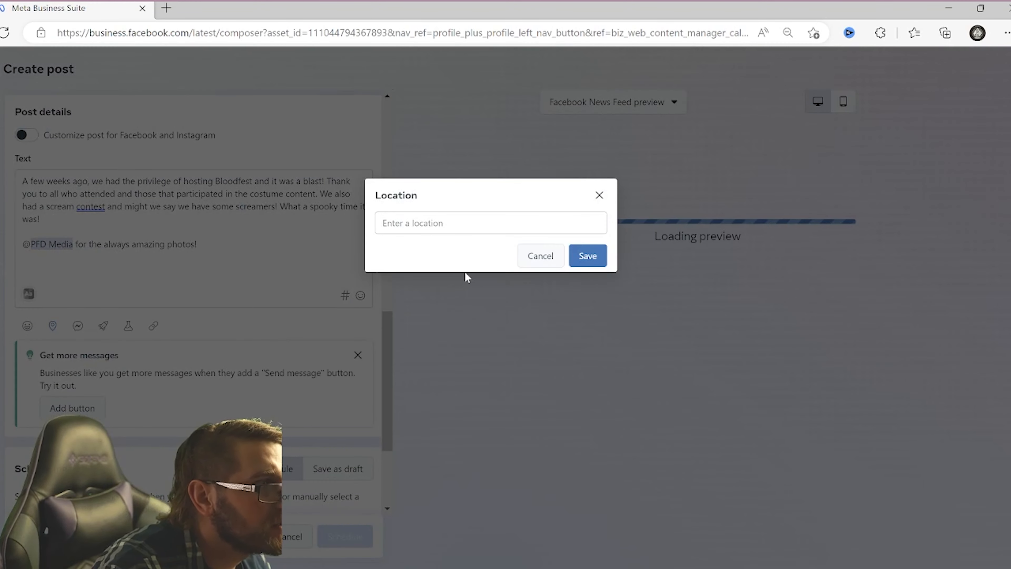
click(454, 219)
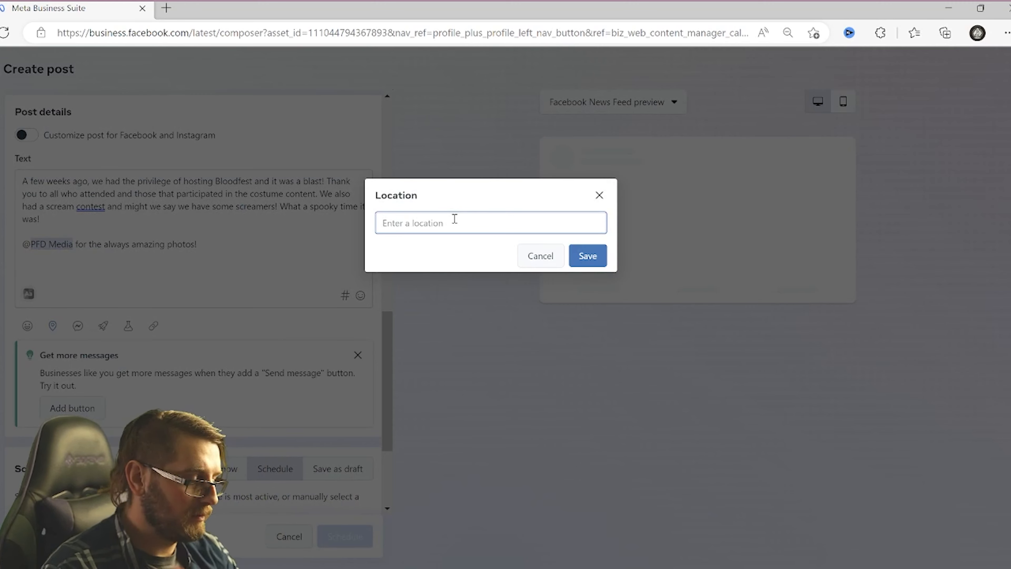
text(the keyston)
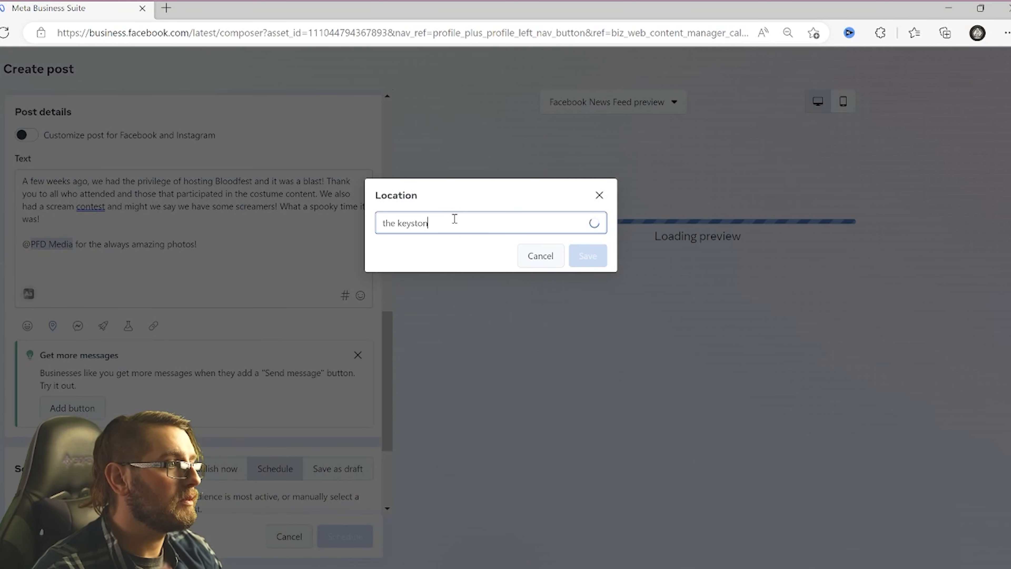
text(e)
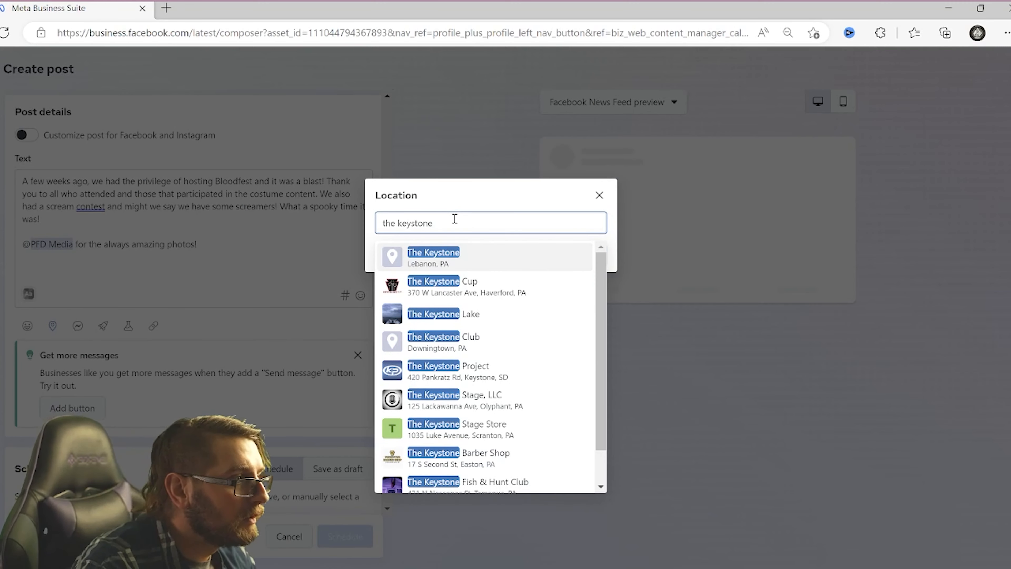
click(512, 394)
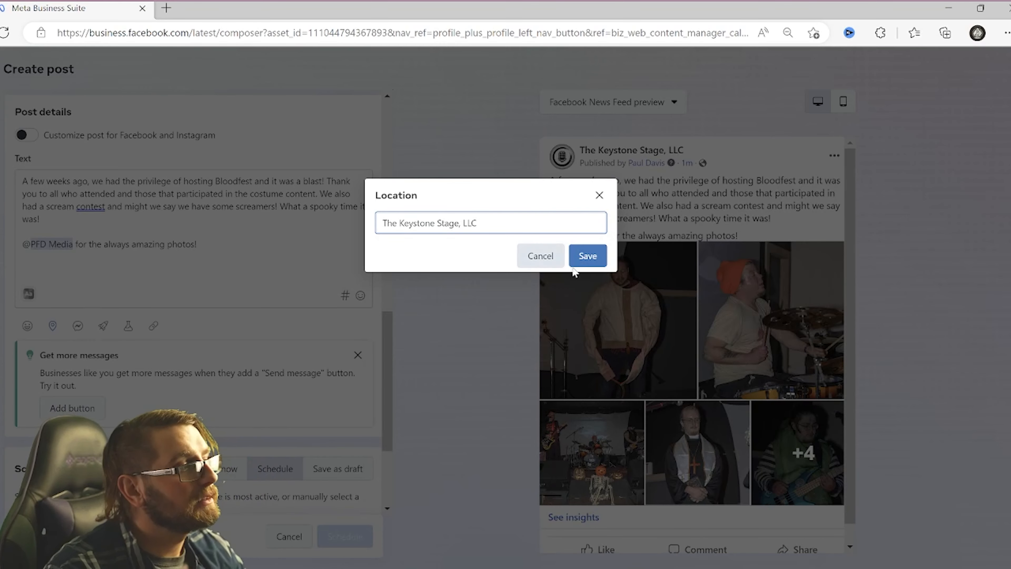
click(584, 258)
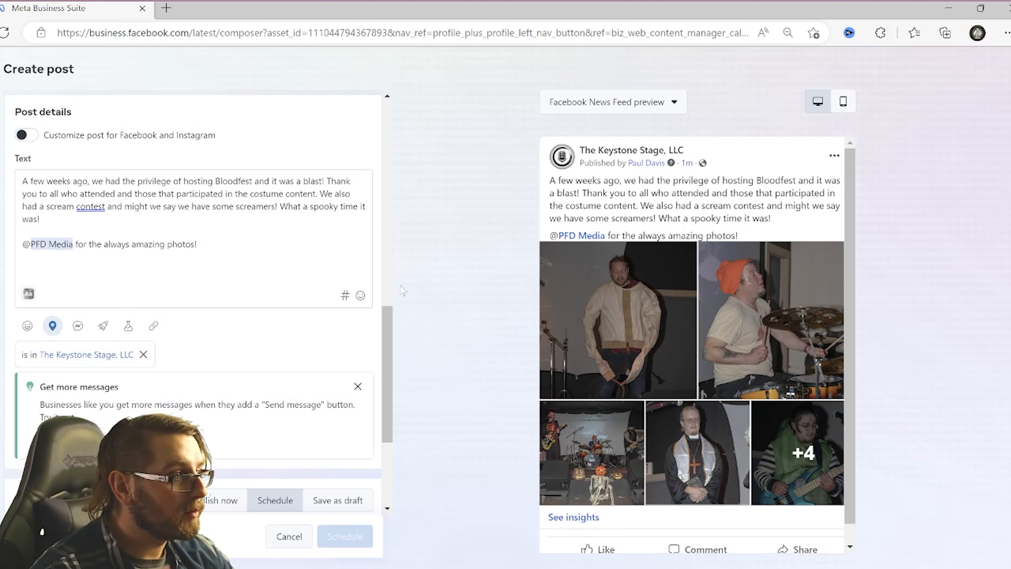
scroll(396, 239, down, 5)
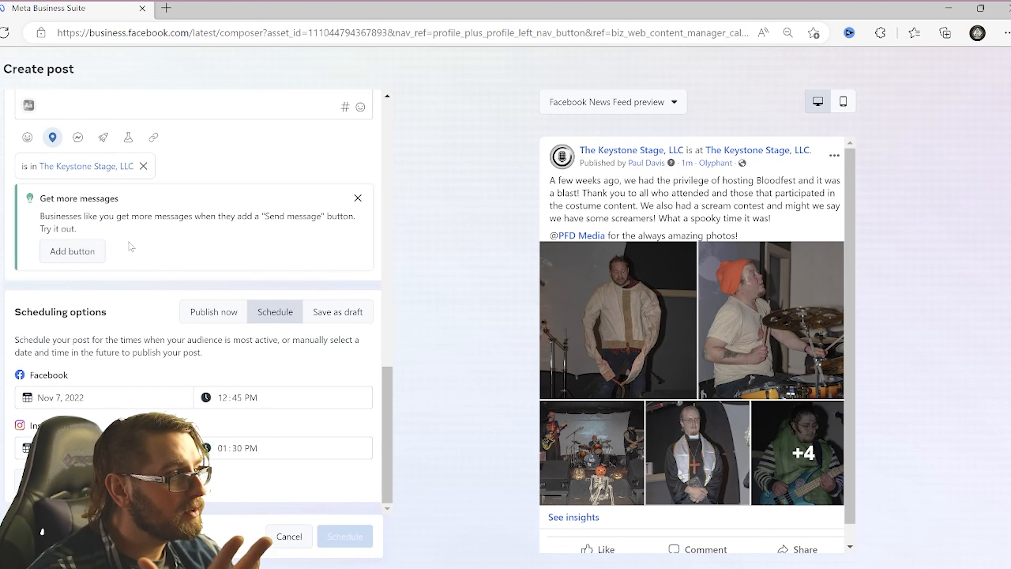
Add the suggested "Send message" button to the Bloodfest post and check its text and scheduling options.
click(88, 251)
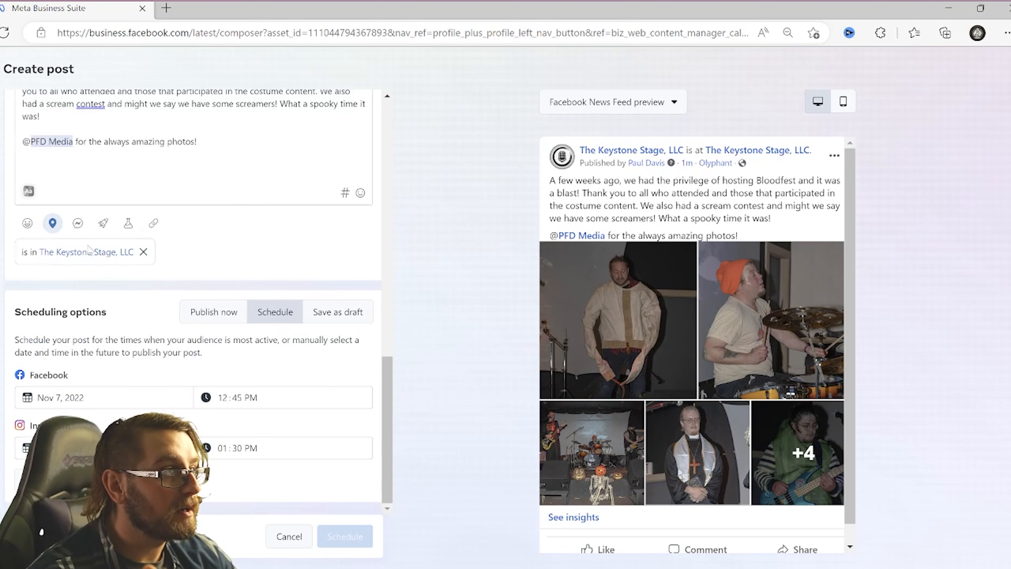
scroll(273, 249, up, 5)
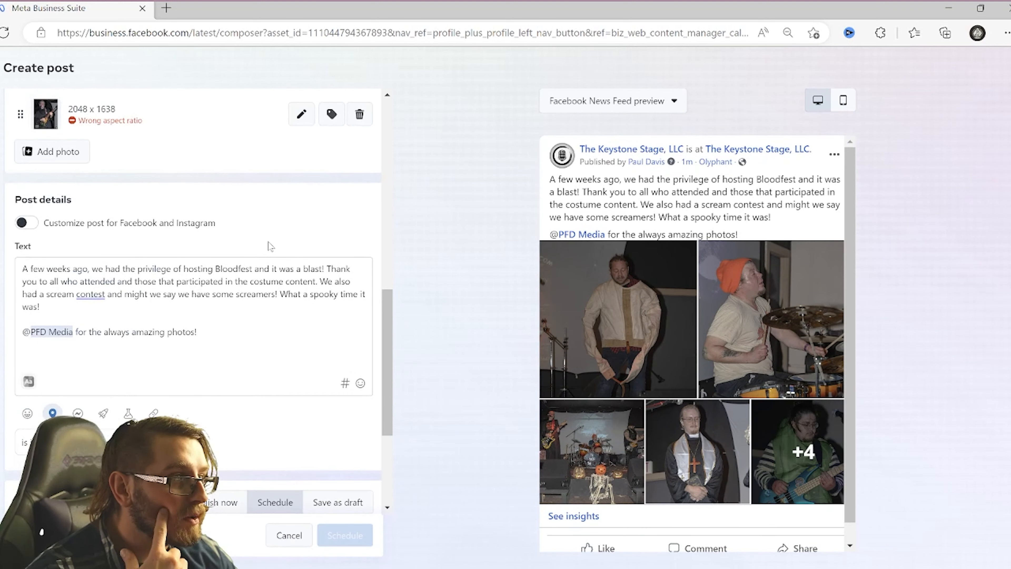
scroll(267, 250, down, 5)
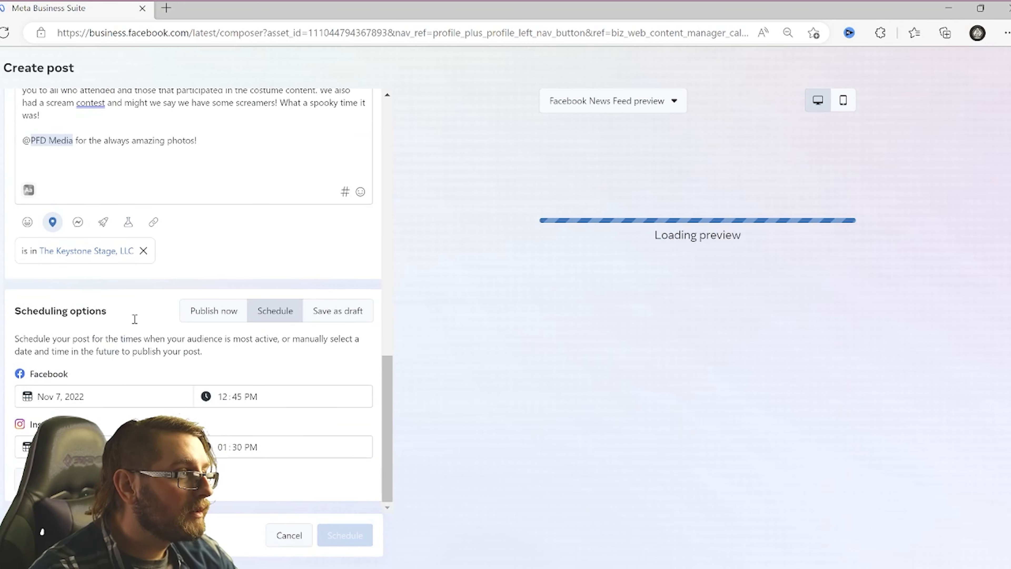
Try to crop the first photo flagged with the wrong aspect ratio to the Vertical 4:5 format.
scroll(146, 288, up, 5)
scroll(145, 287, up, 15)
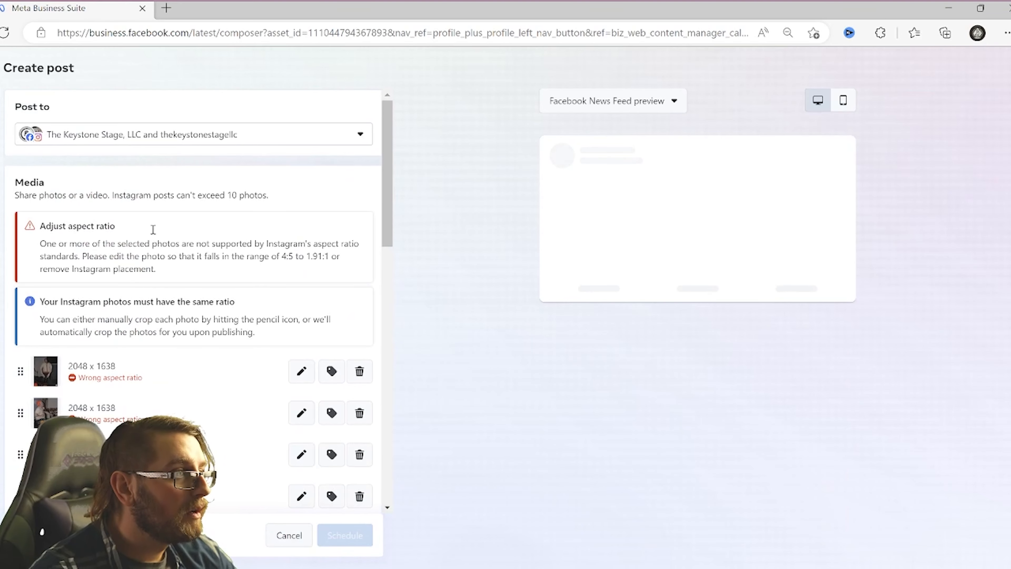
scroll(153, 229, down, 10)
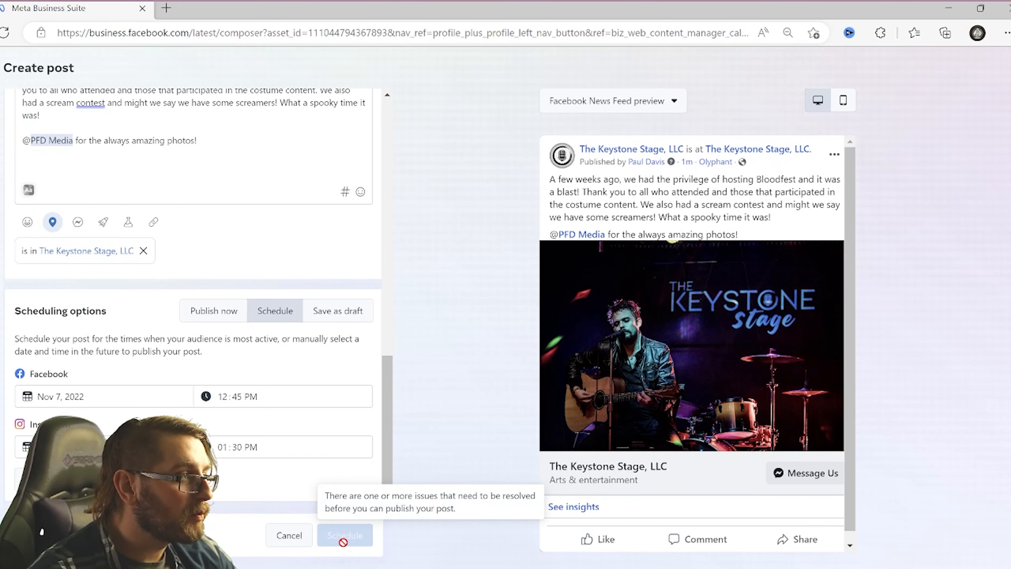
scroll(275, 321, up, 10)
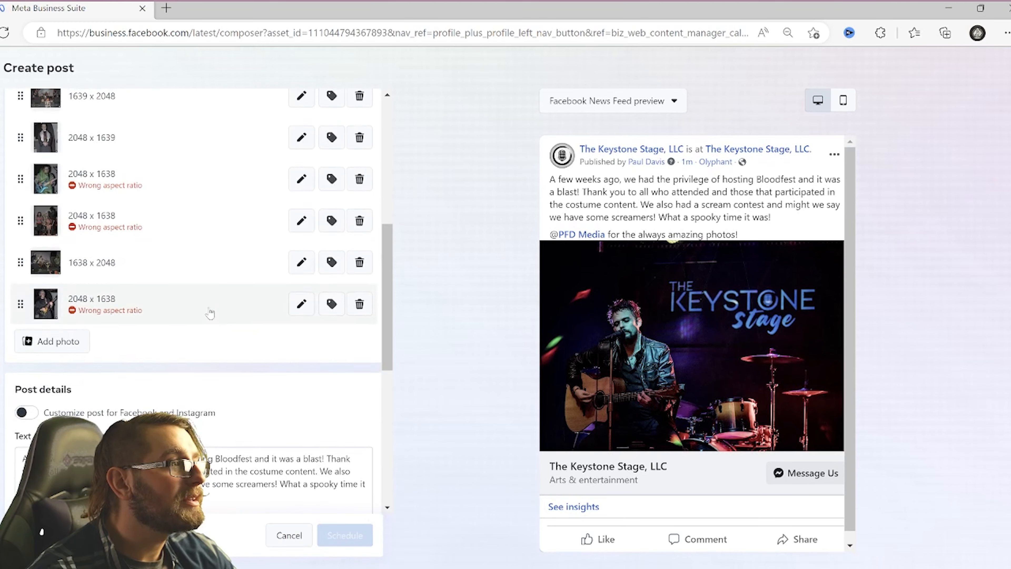
scroll(271, 187, up, 4)
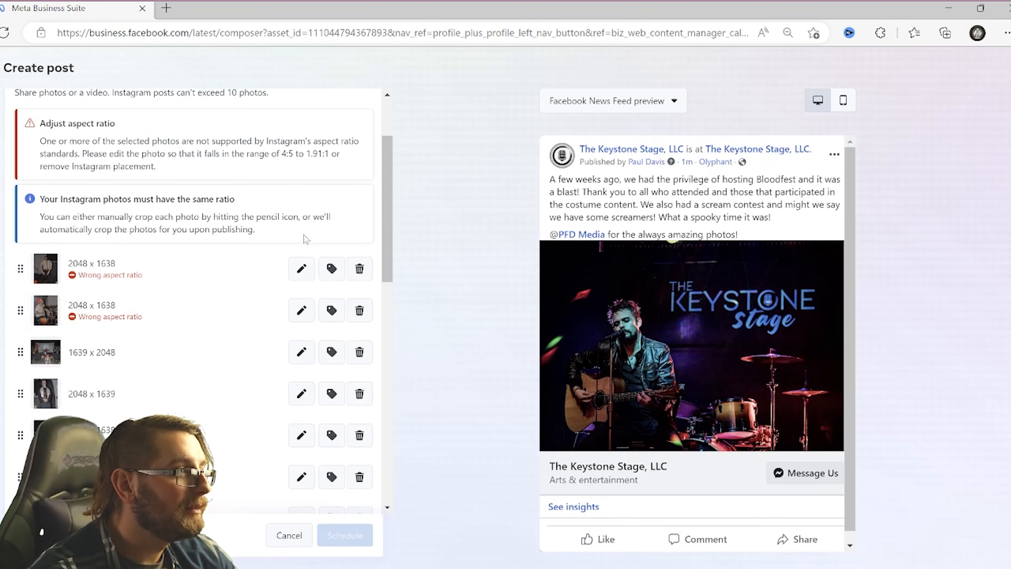
click(314, 274)
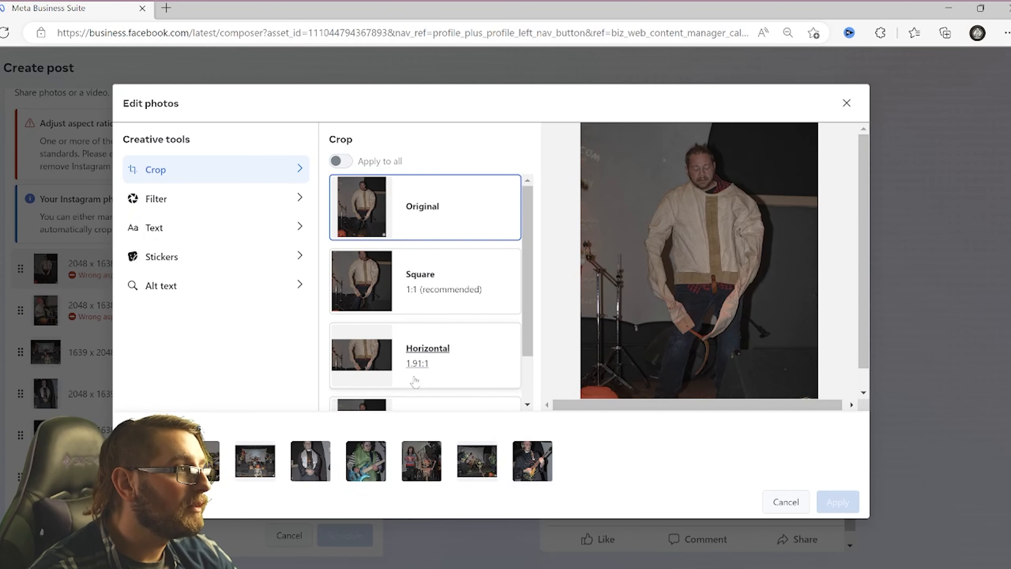
scroll(402, 359, down, 2)
scroll(401, 357, down, 1)
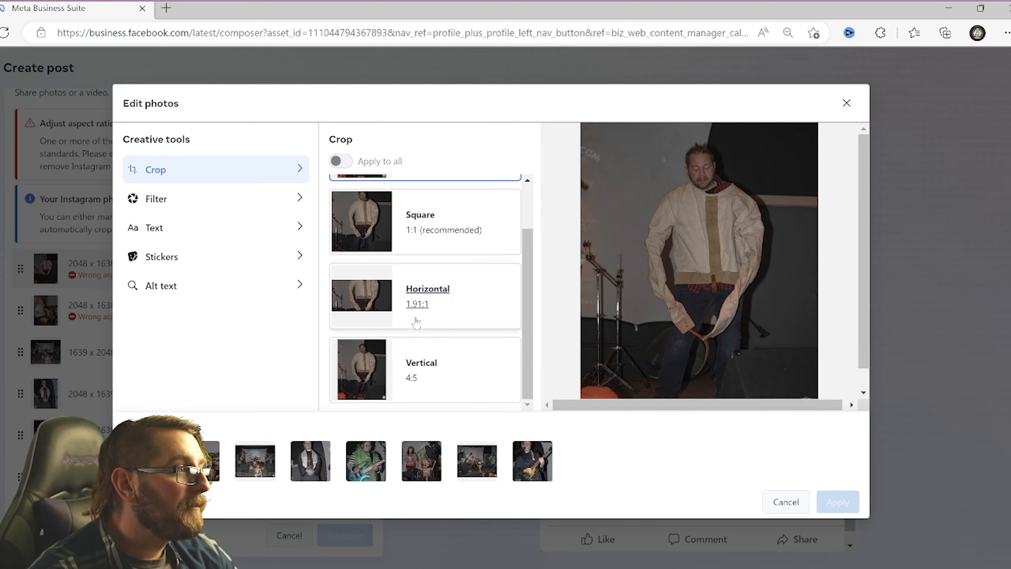
click(400, 365)
click(836, 501)
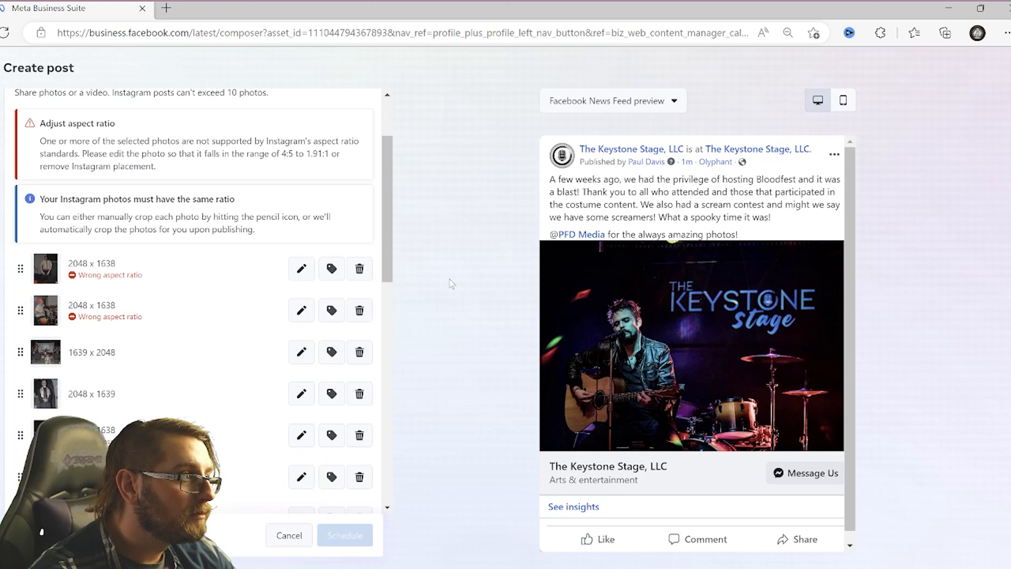
Delete all photos marked with the wrong aspect ratio from the post's media.
click(359, 269)
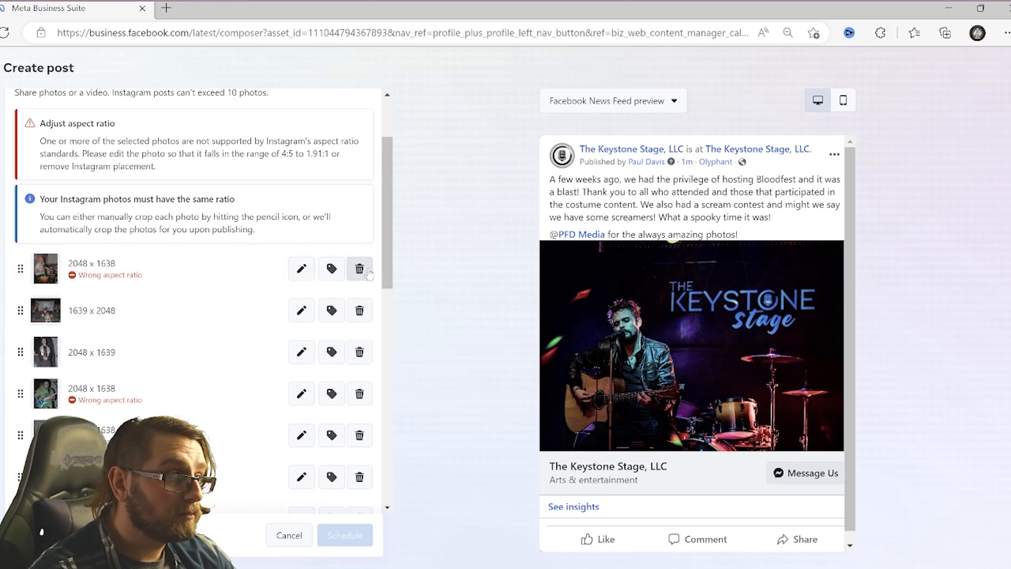
click(363, 273)
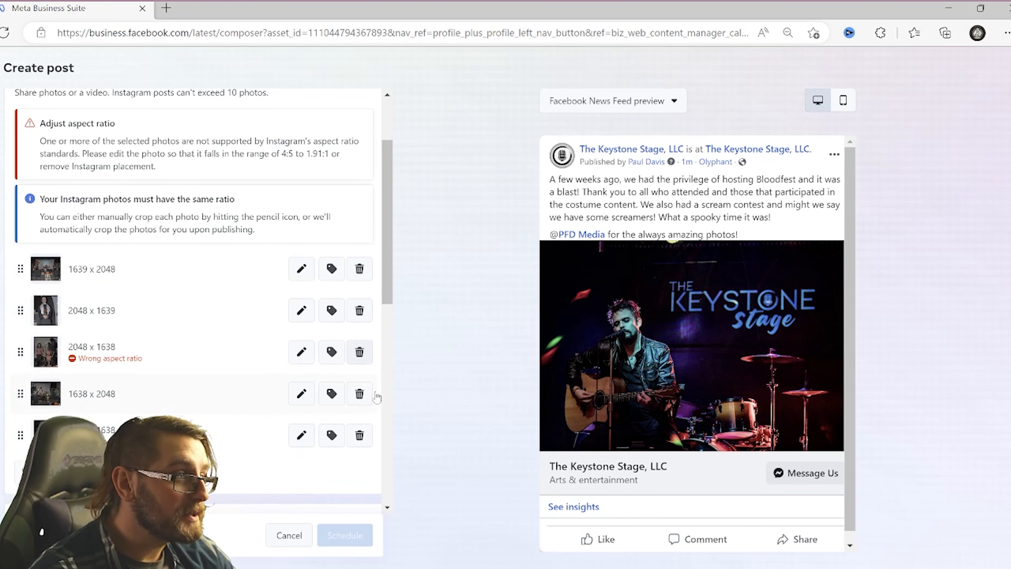
click(360, 354)
click(364, 398)
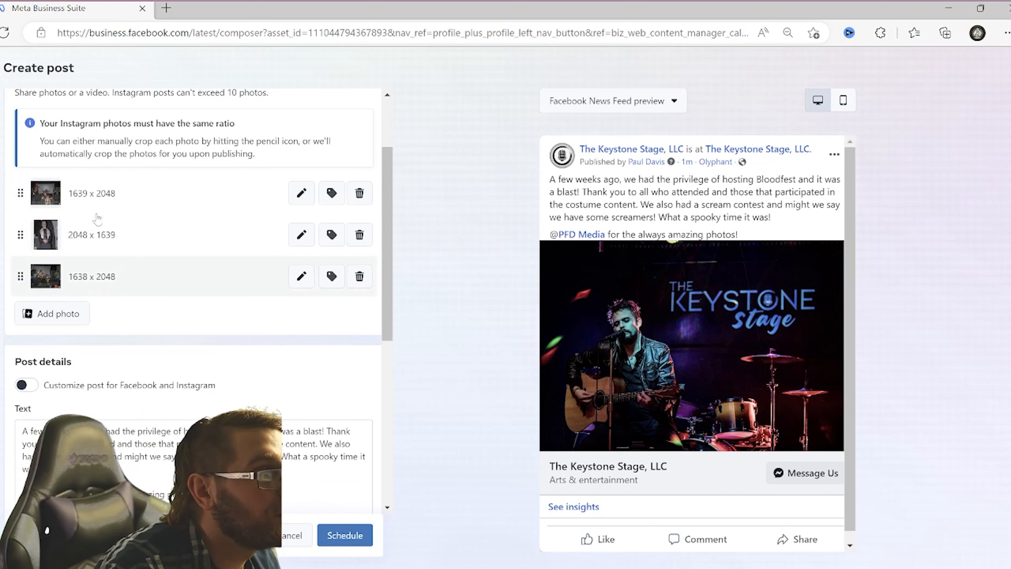
Add three replacement Bloodfest photos to the post's media.
scroll(121, 167, up, 1)
scroll(122, 171, up, 2)
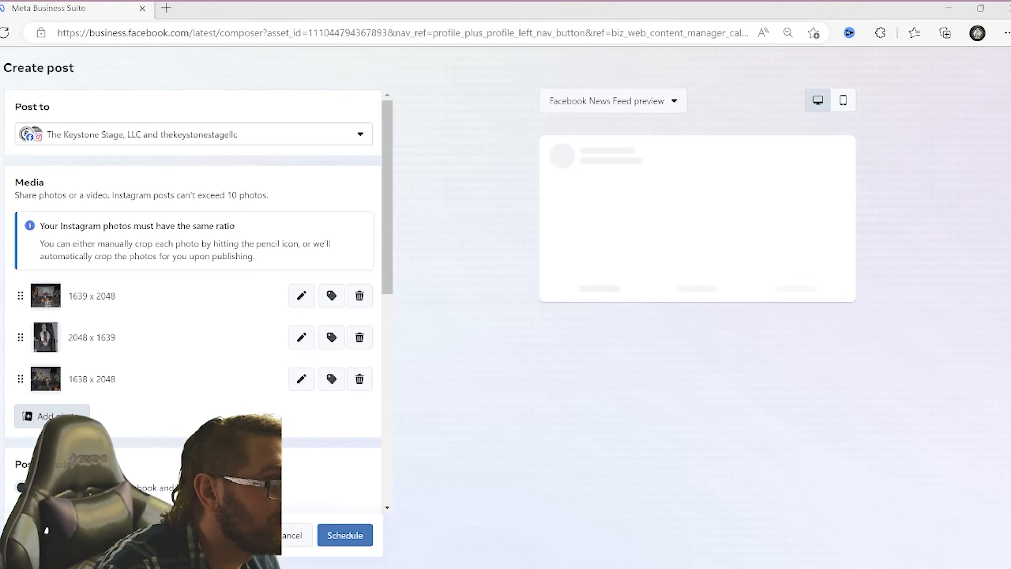
key(Return)
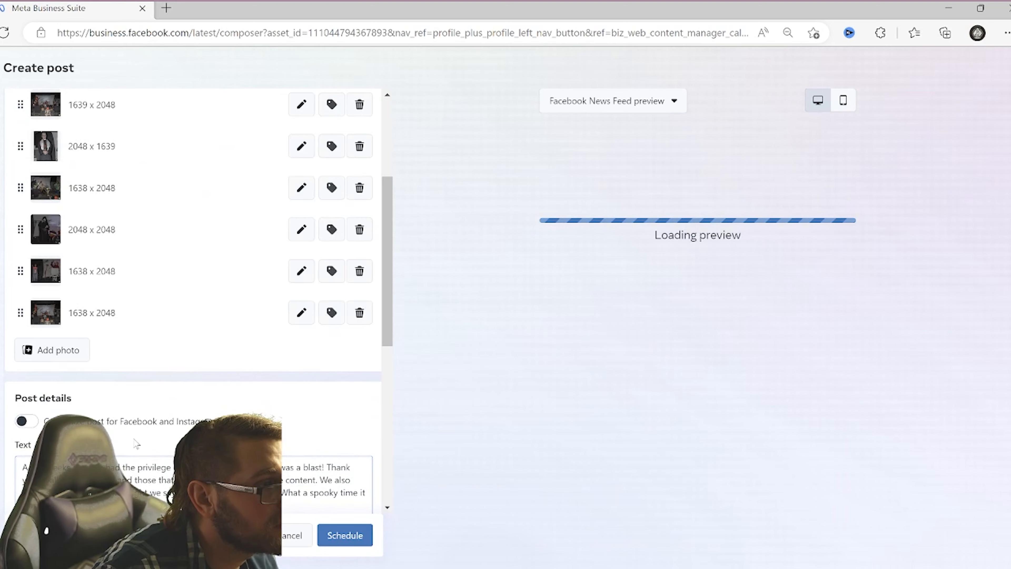
Check the post's photos, text and scheduled times, and schedule the Bloodfest post.
scroll(252, 402, up, 3)
scroll(251, 402, up, 2)
scroll(248, 302, down, 8)
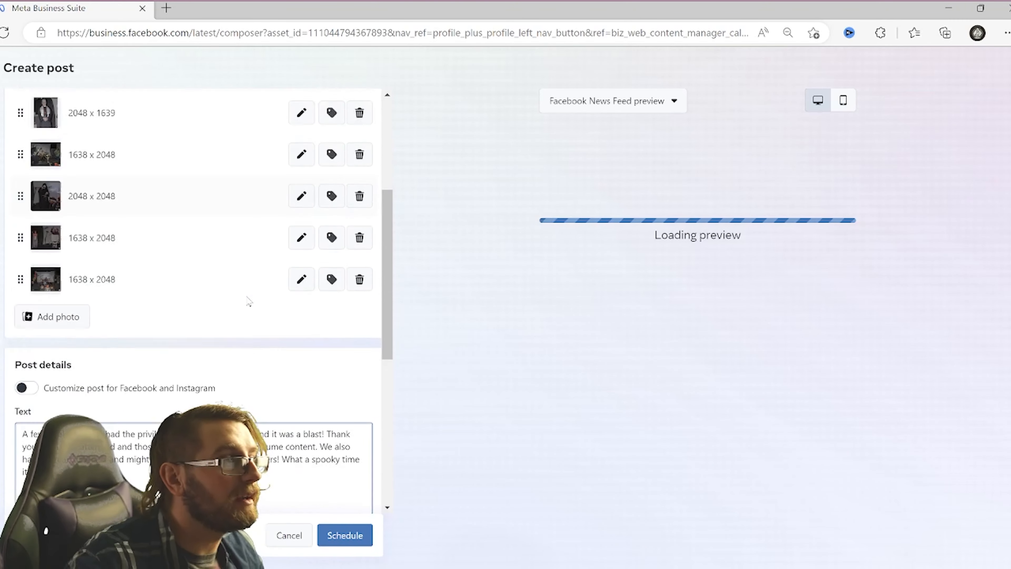
scroll(237, 297, down, 5)
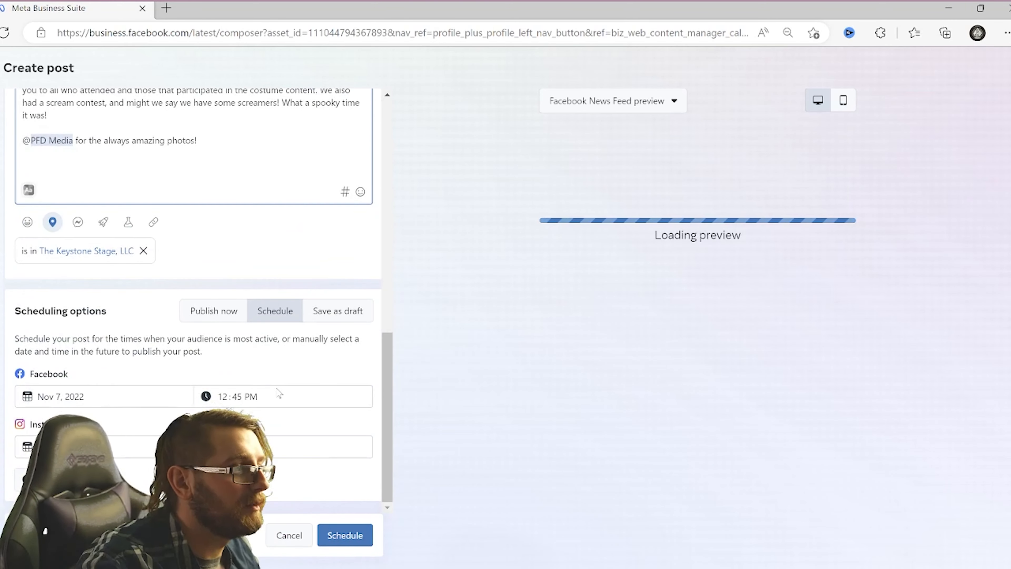
scroll(284, 386, up, 12)
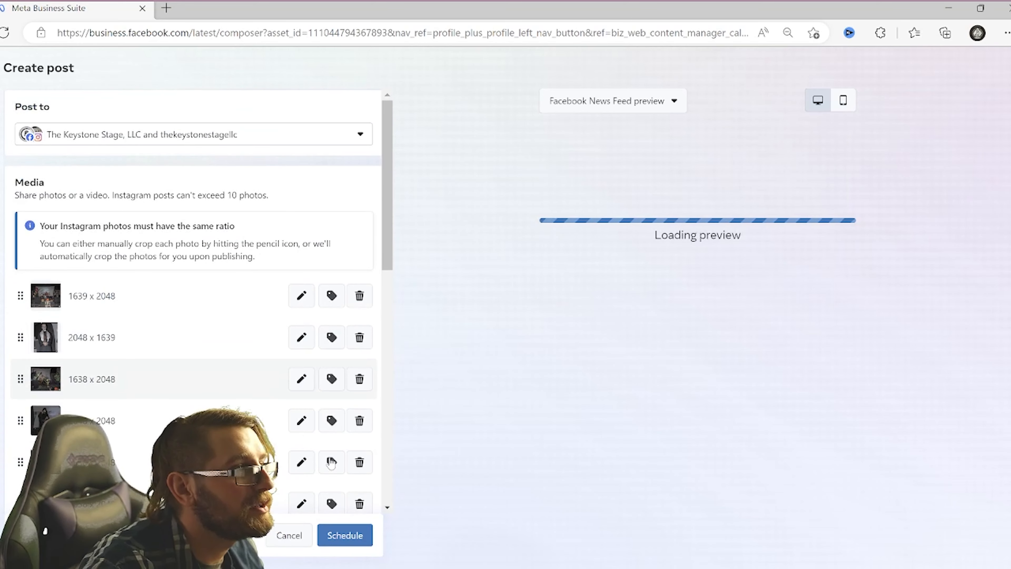
click(346, 538)
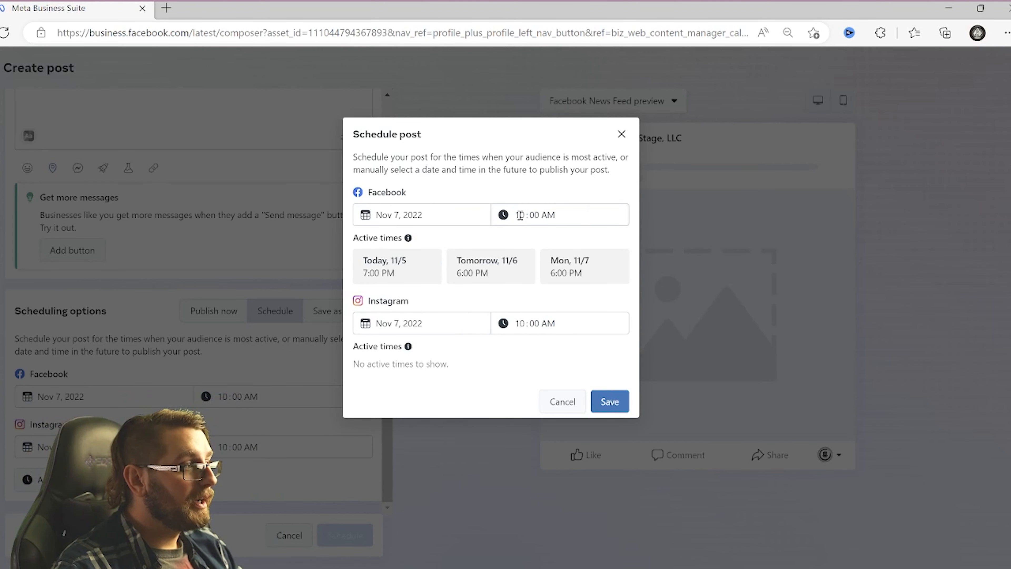
Set the new post's Facebook publishing time to 04:45 PM on Nov 7, 2022.
click(519, 215)
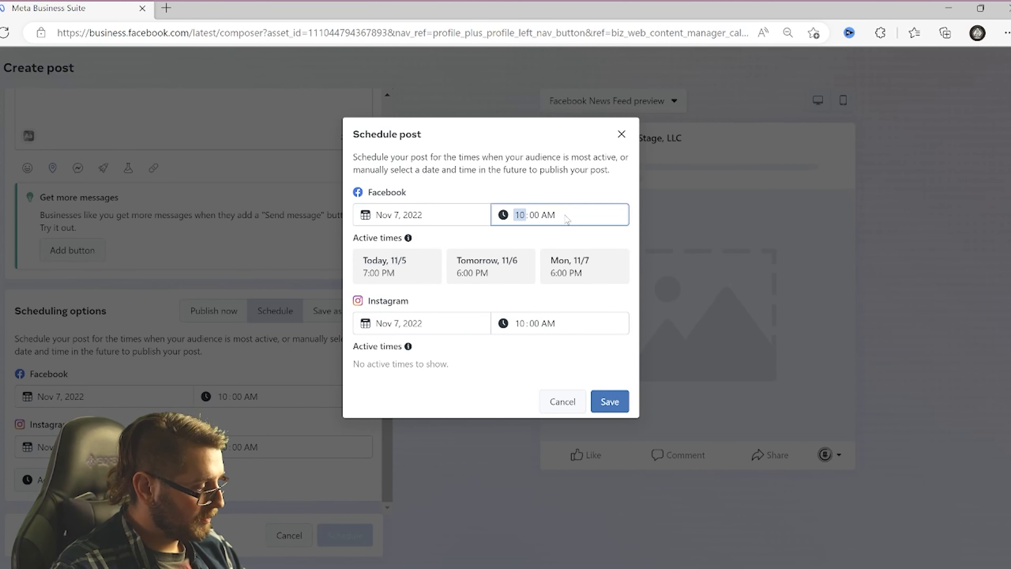
key(Tab)
text(45)
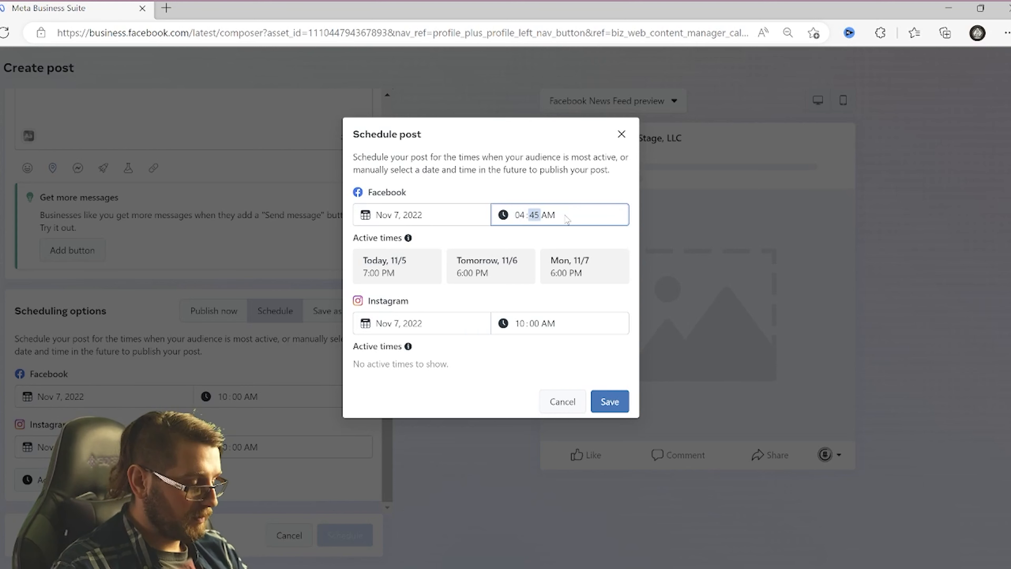
key(Tab)
key(p)
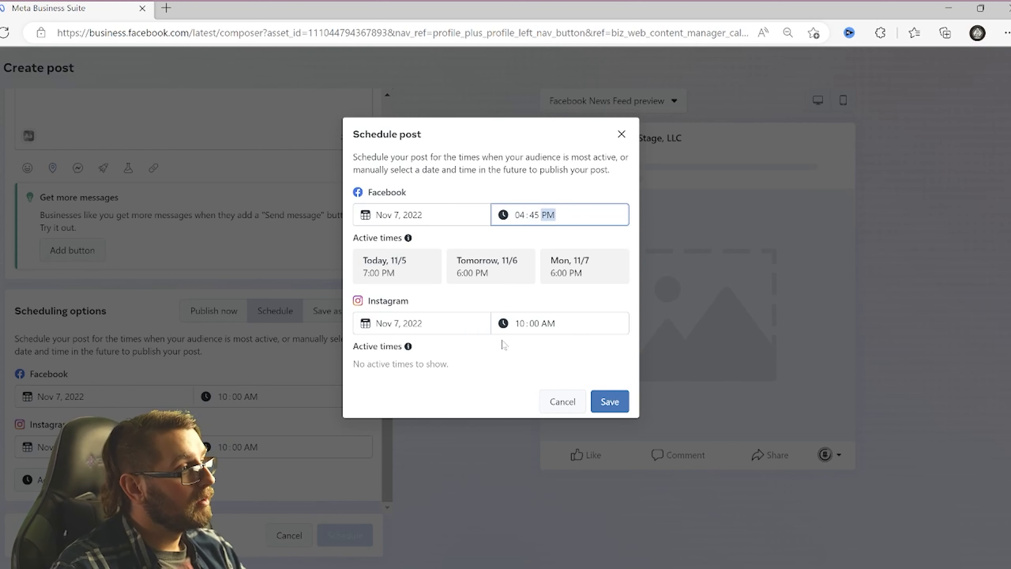
click(537, 328)
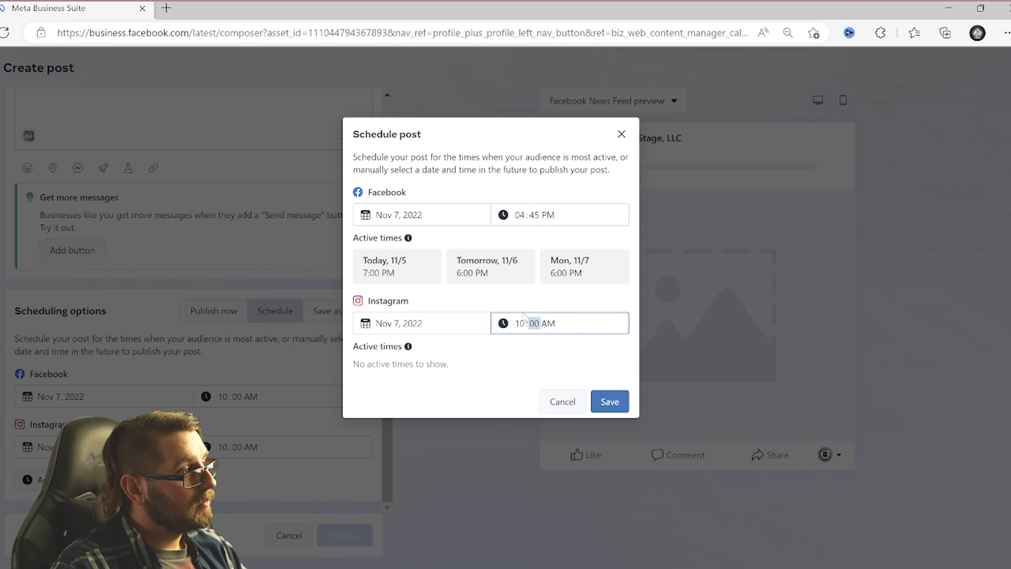
click(561, 325)
text(1003)
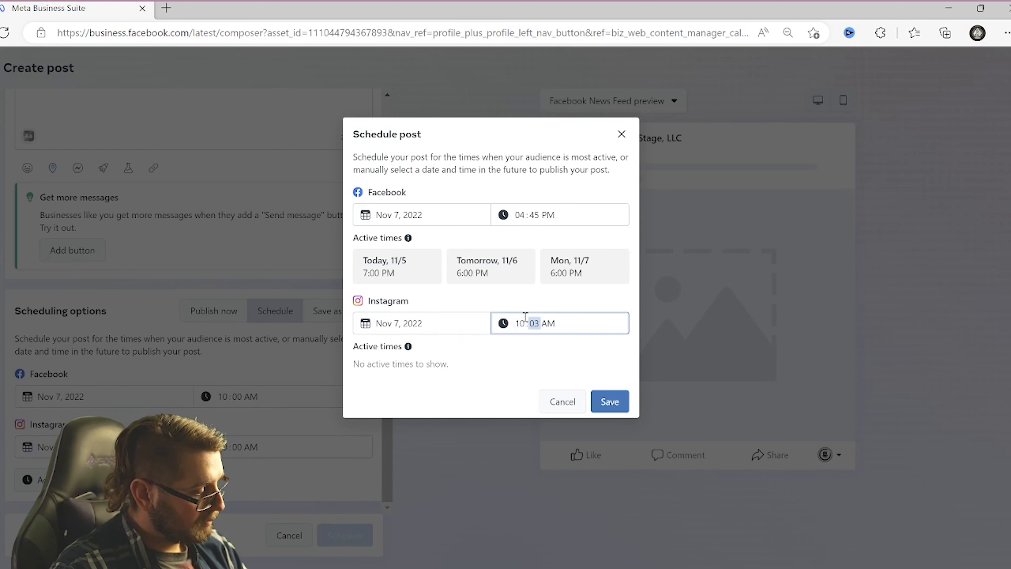
key(Tab)
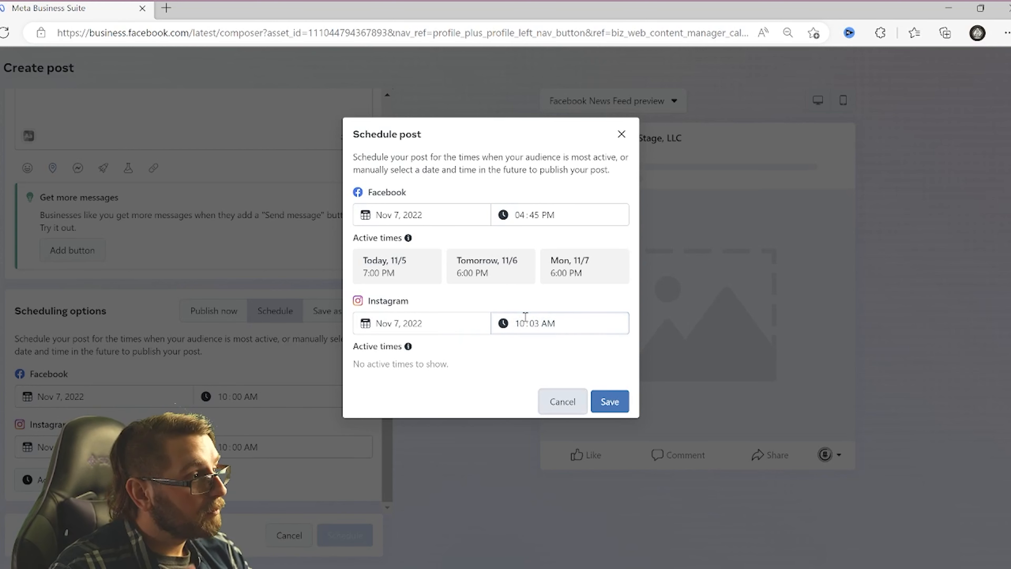
Set the new post's Instagram publishing time to 03:45 PM and save the schedule.
click(519, 322)
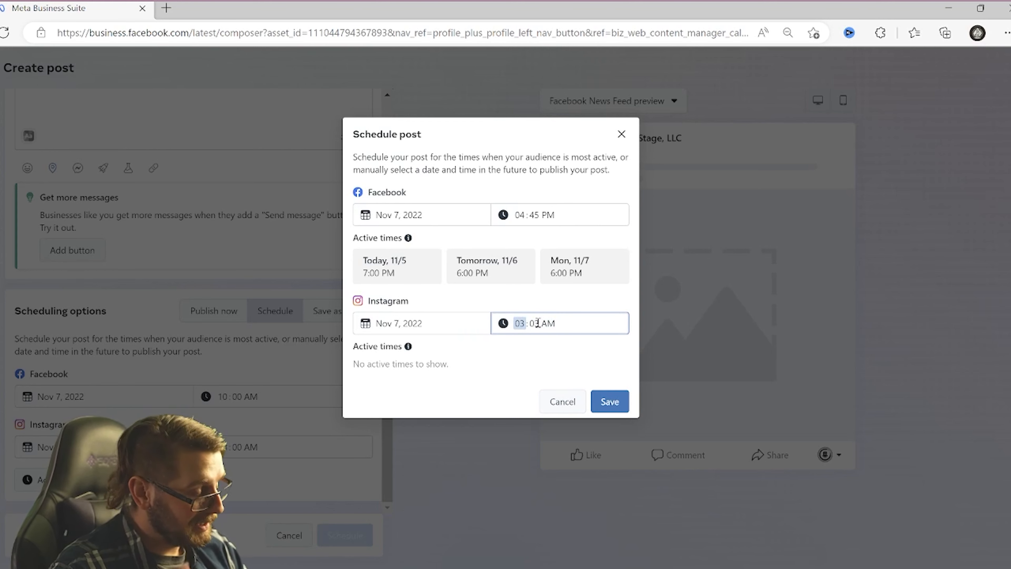
text(03 : 45)
key(Tab)
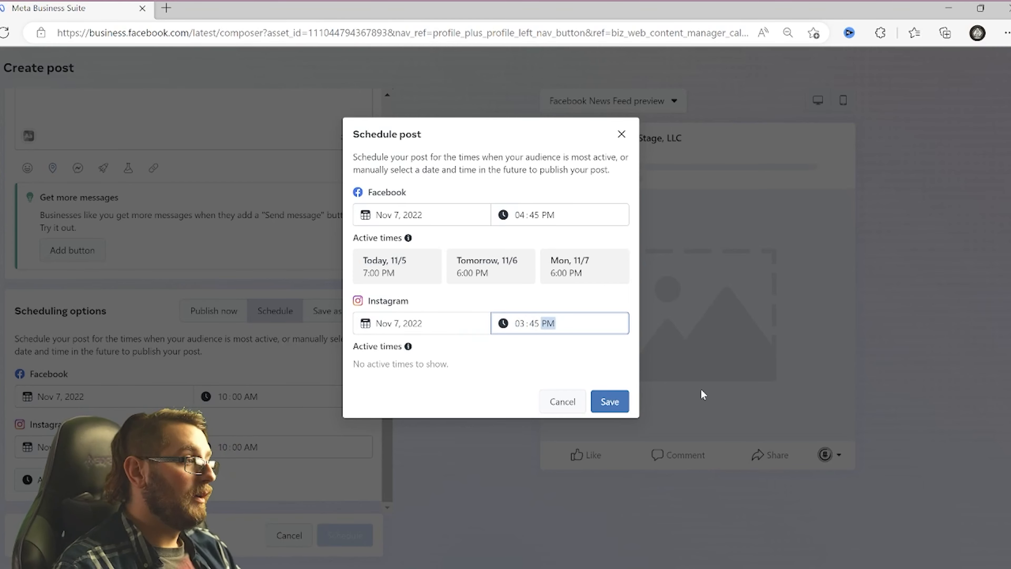
click(613, 403)
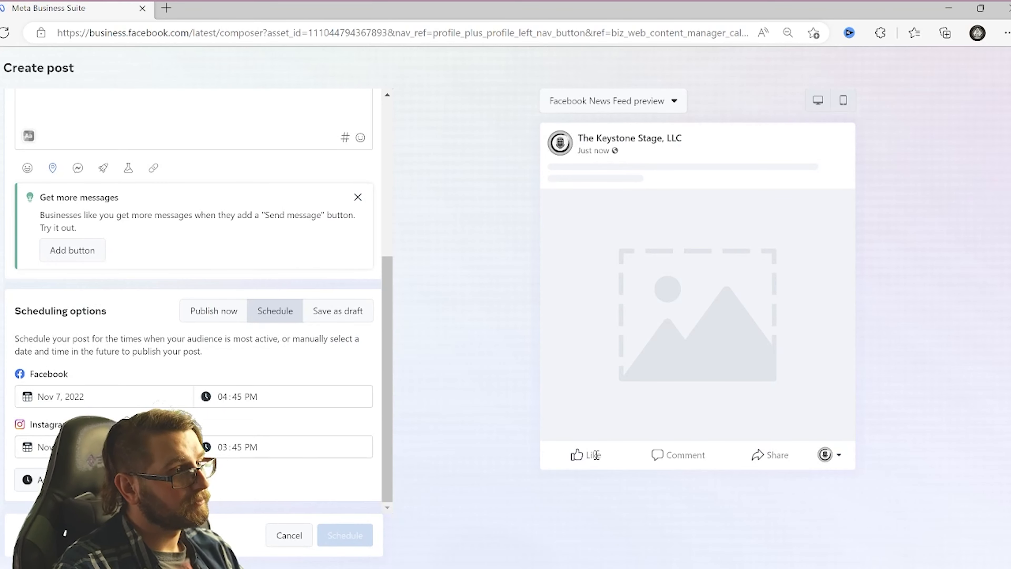
Upload the Landyween video from the desktop to the new post.
scroll(129, 238, up, 6)
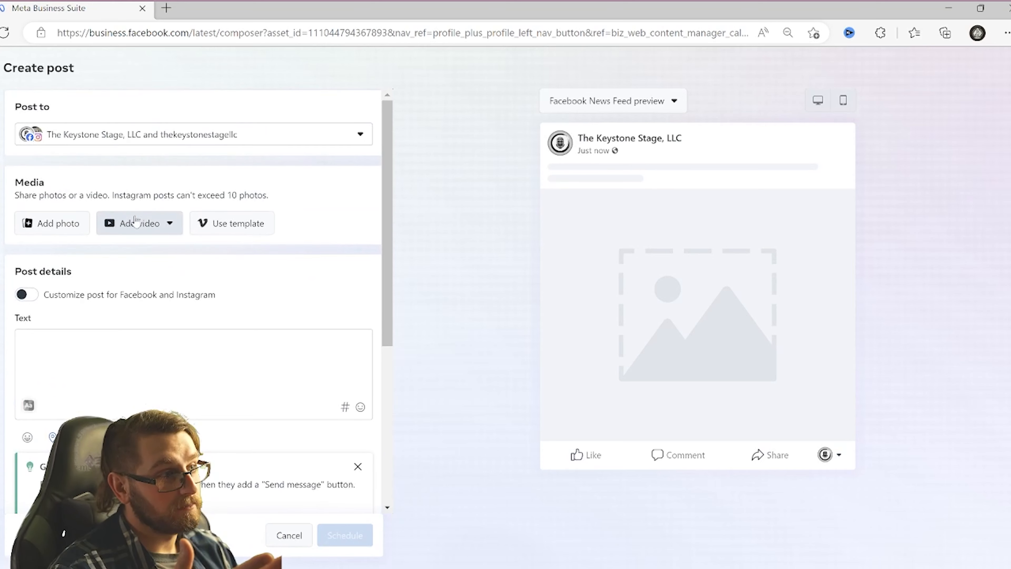
click(135, 223)
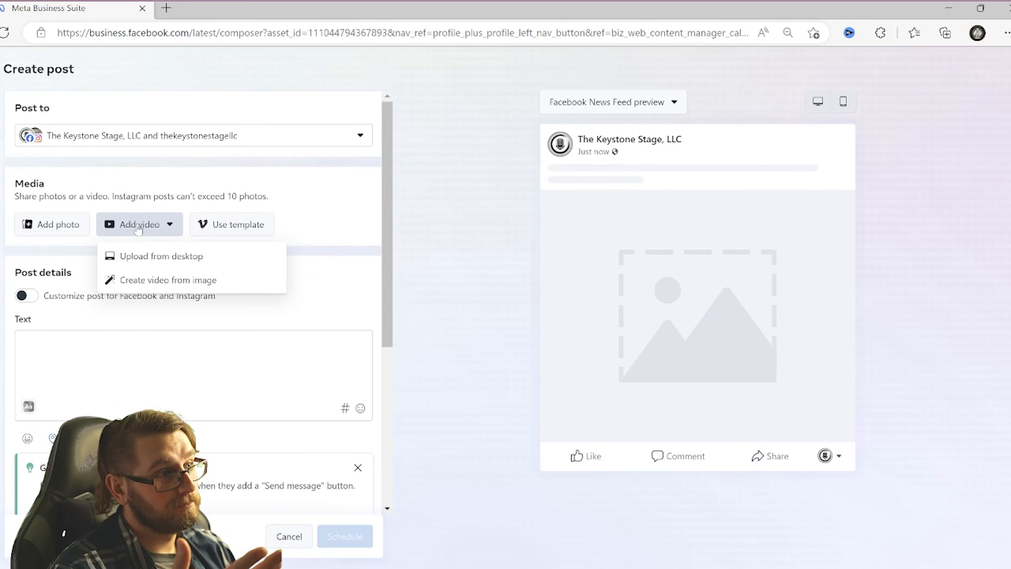
click(144, 256)
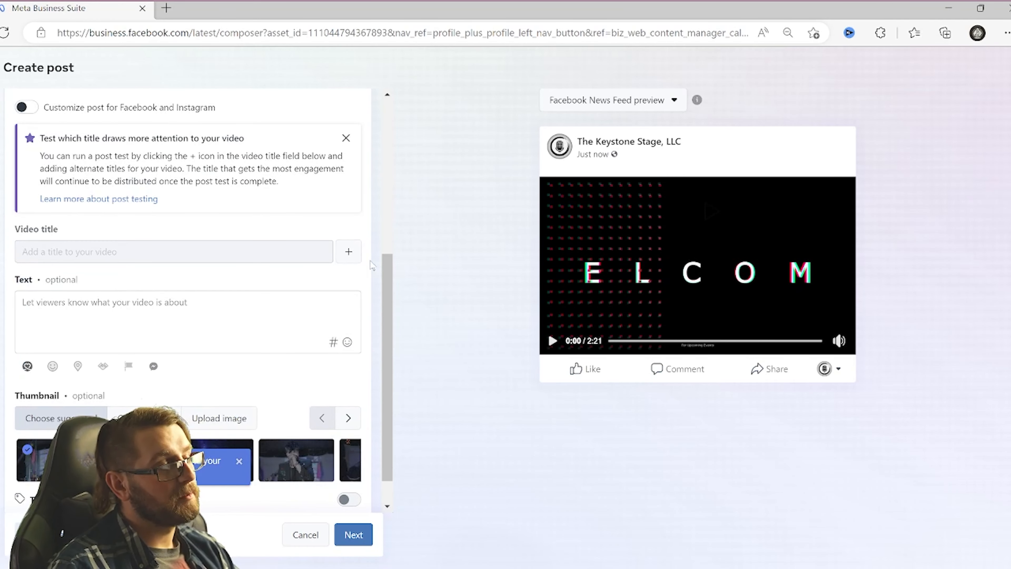
Review the Landyween video post's accounts, media and details, and proceed to its scheduling options.
scroll(175, 346, up, 7)
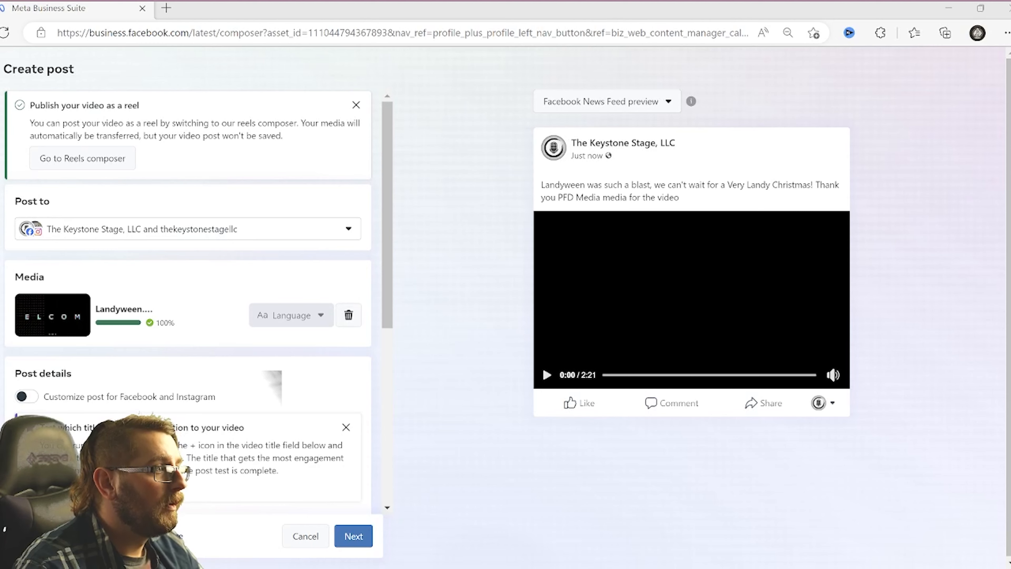
click(846, 304)
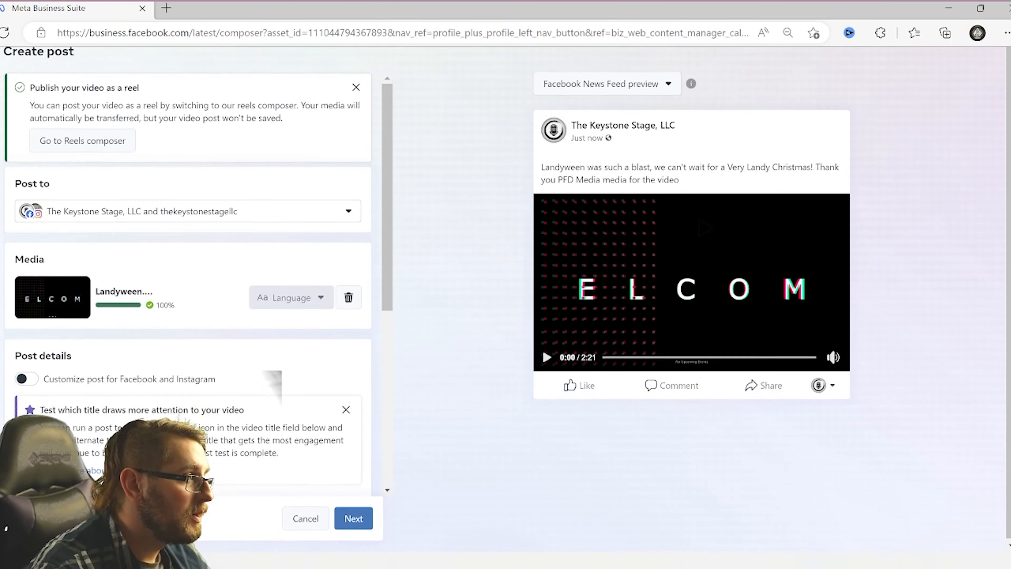
scroll(542, 199, down, 4)
scroll(543, 239, up, 3)
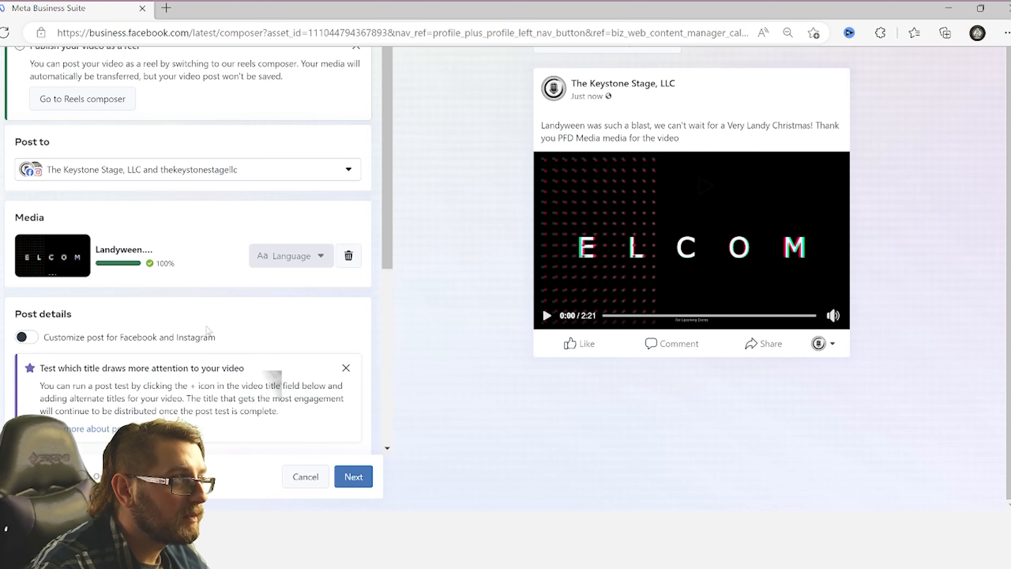
click(358, 476)
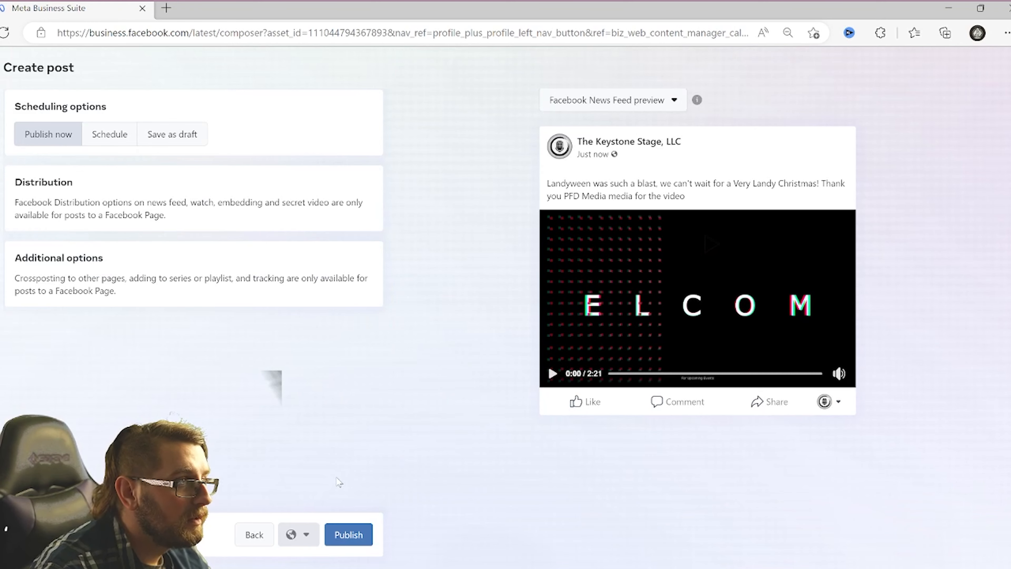
Choose to schedule the Landyween video post and set its Facebook publishing time to Nov 7, 2022 at 05:45 PM.
click(115, 146)
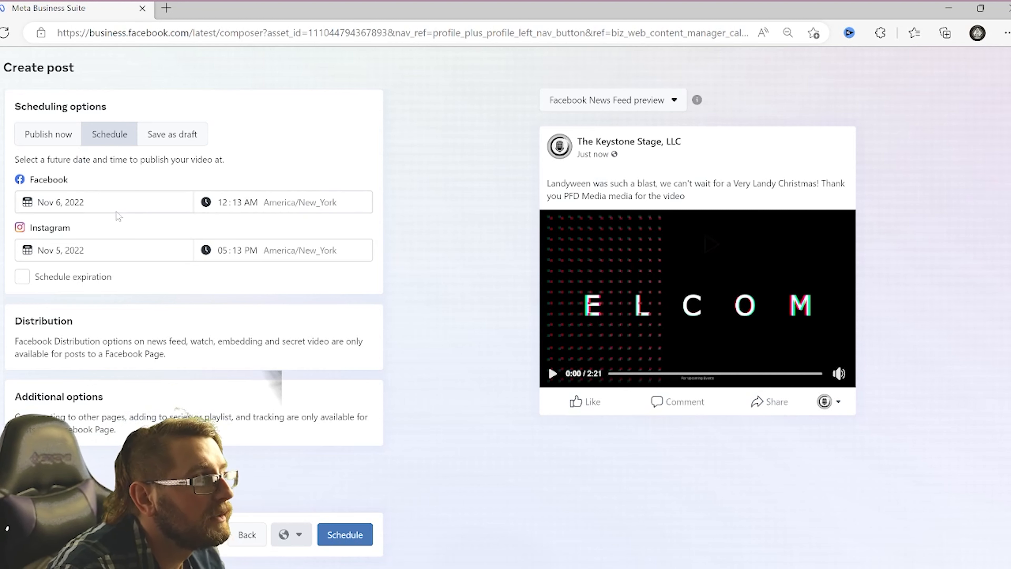
click(55, 203)
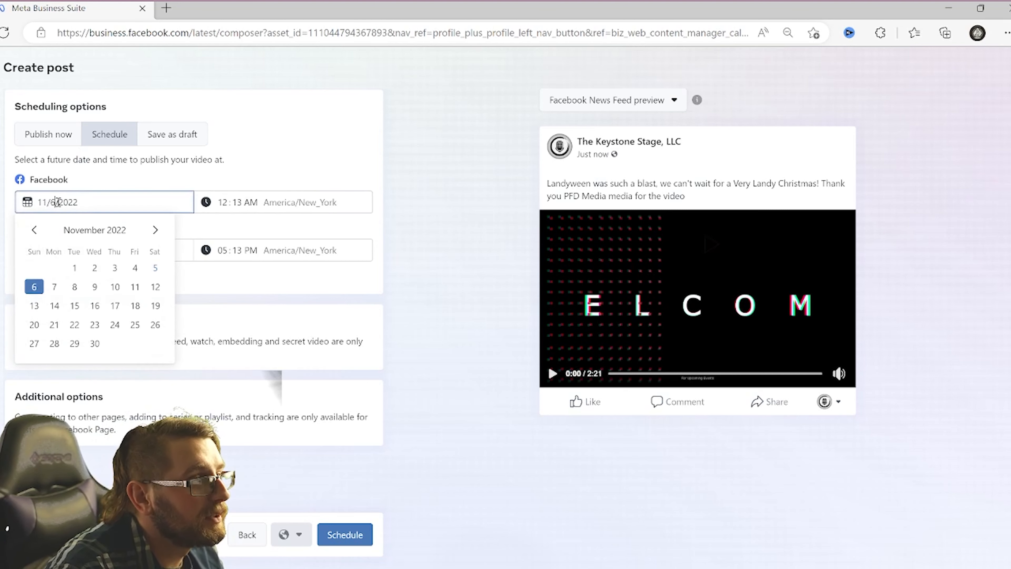
click(66, 292)
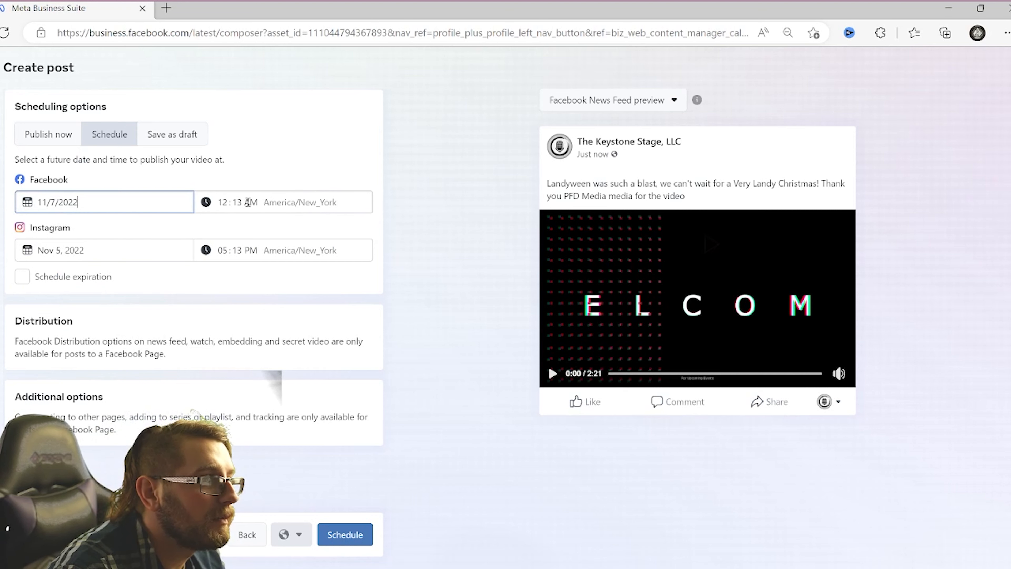
click(221, 201)
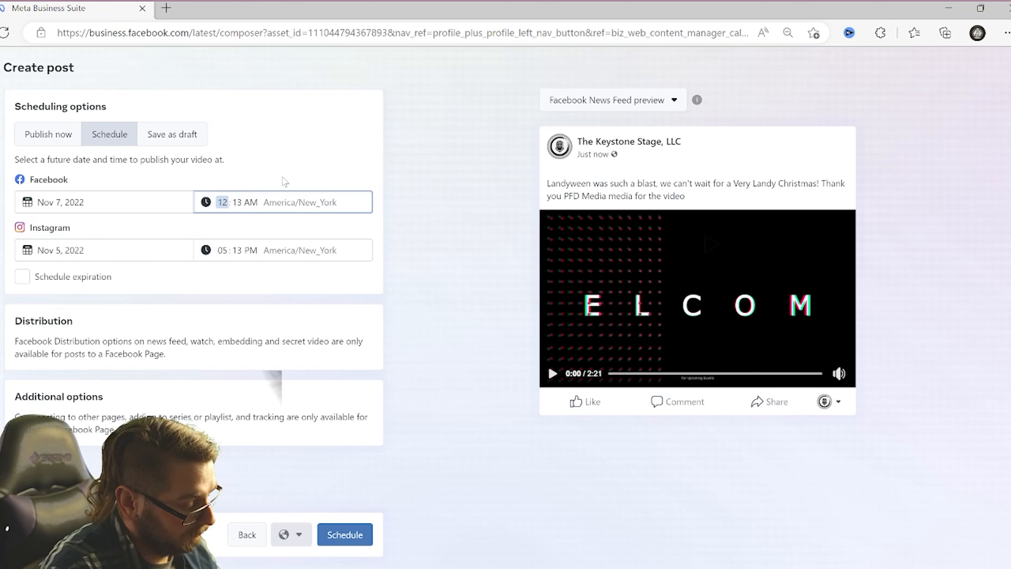
key(Tab)
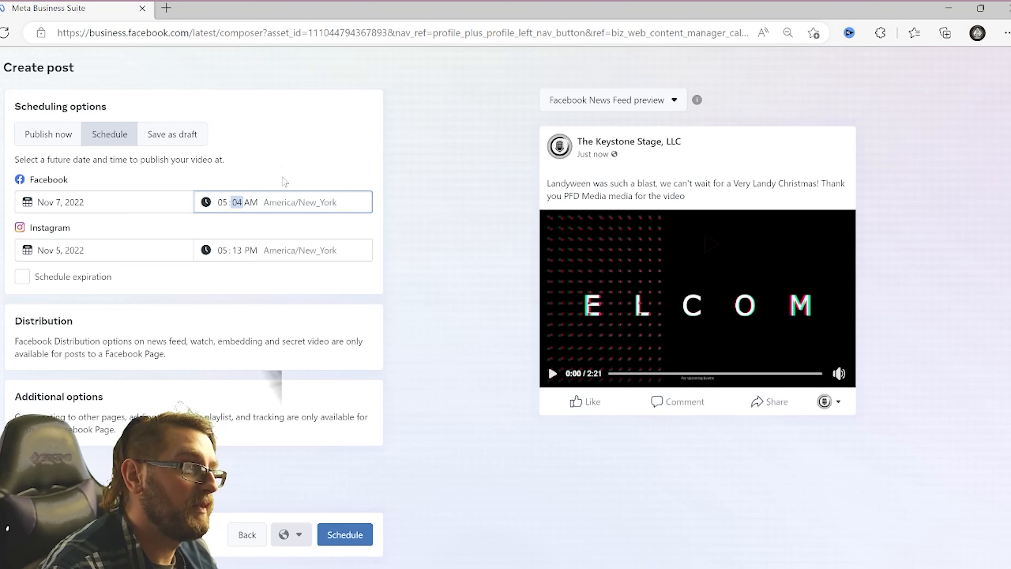
key(Tab)
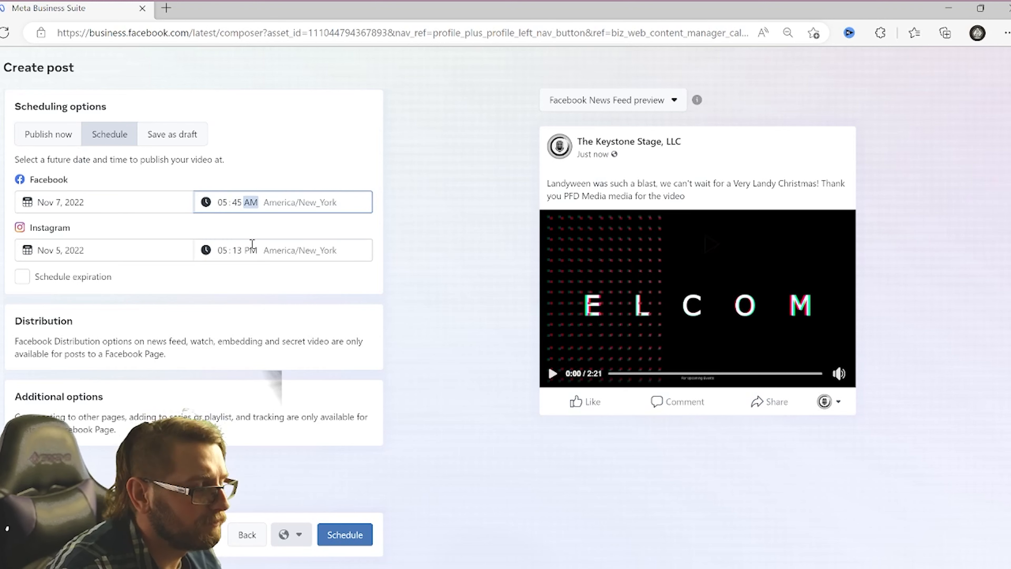
key(Tab)
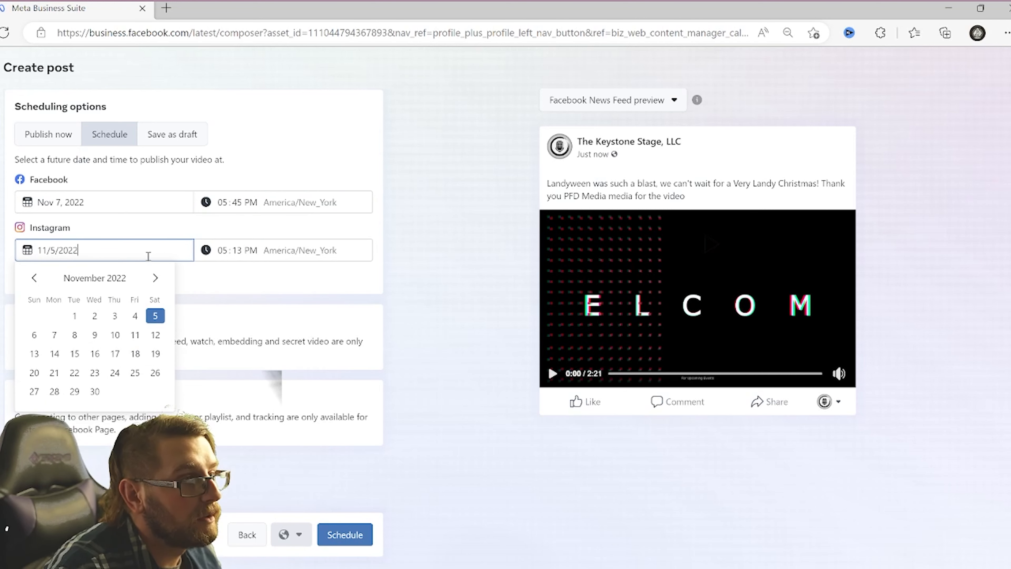
Set the post's Instagram publishing time to Nov 7, 2022 at 04:45 PM and schedule the post.
click(54, 335)
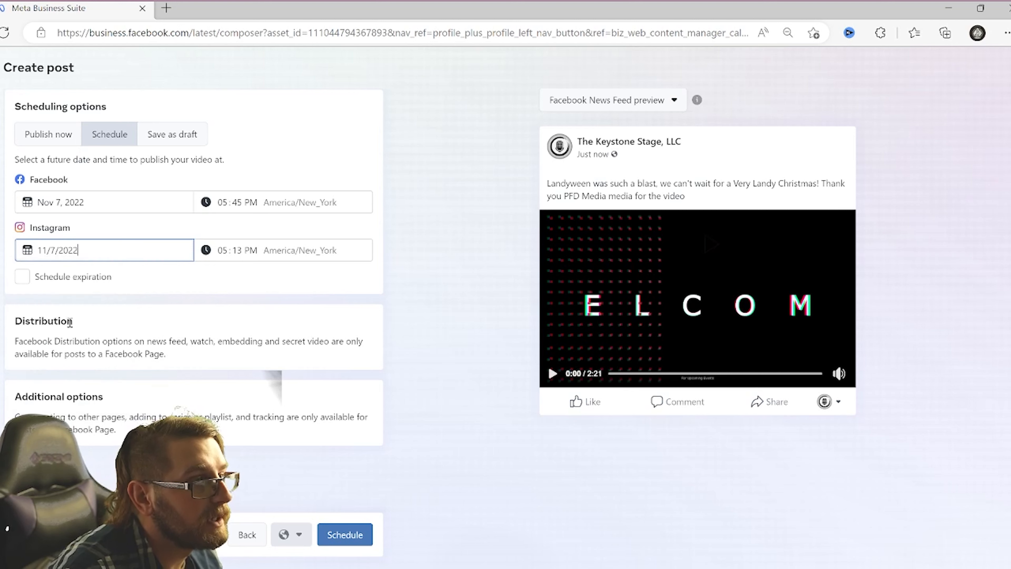
click(223, 250)
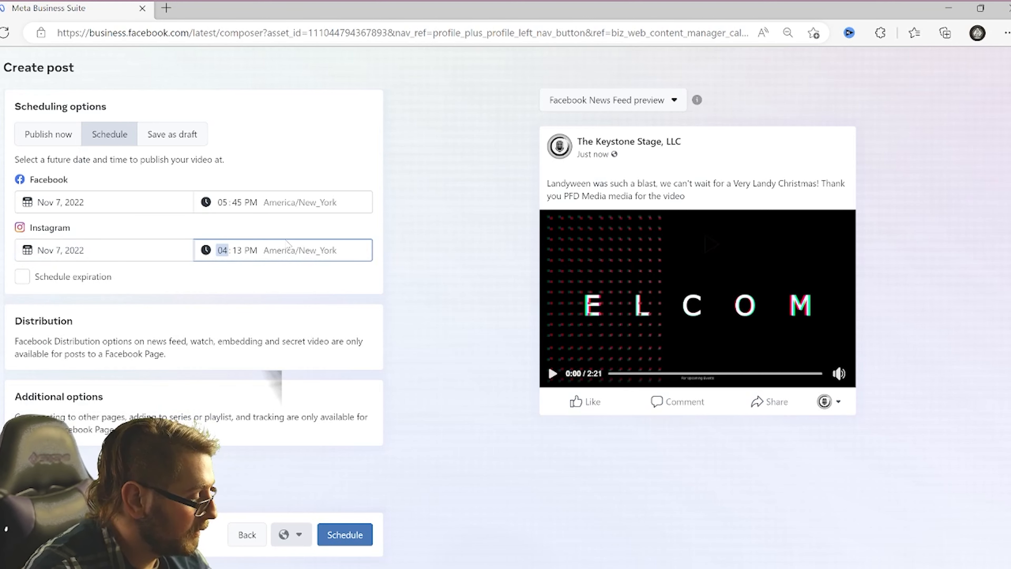
key(Tab)
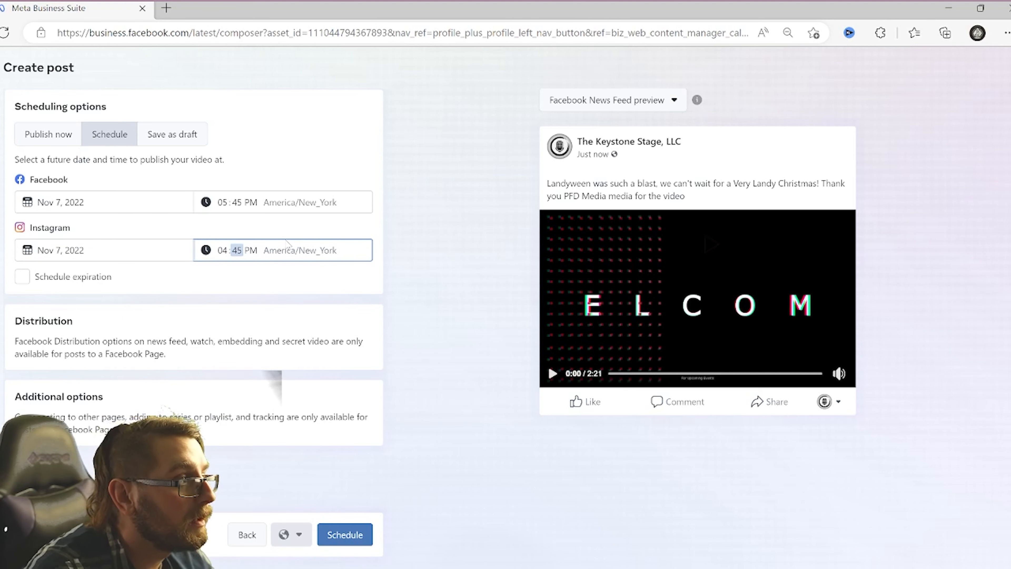
key(Tab)
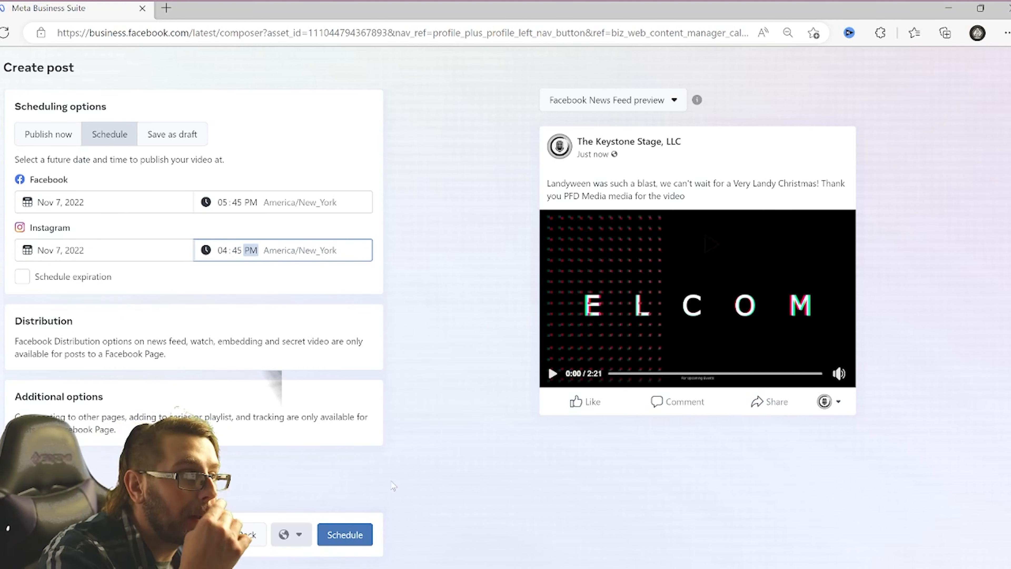
click(345, 538)
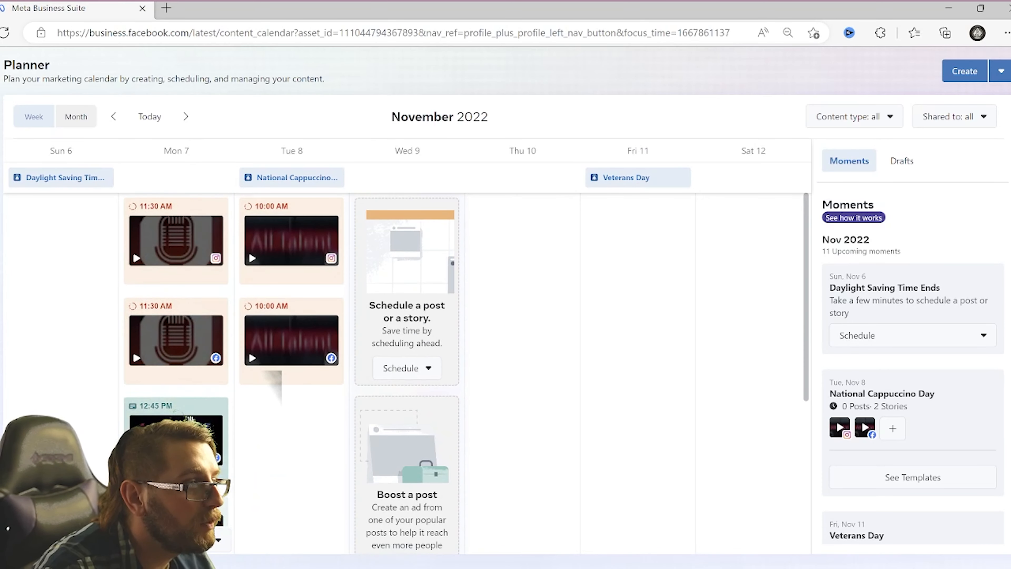
Start another post for Monday, Nov 7, 2022 from the planner and save 10:00 AM as its Facebook and Instagram publishing time.
scroll(243, 494, down, 3)
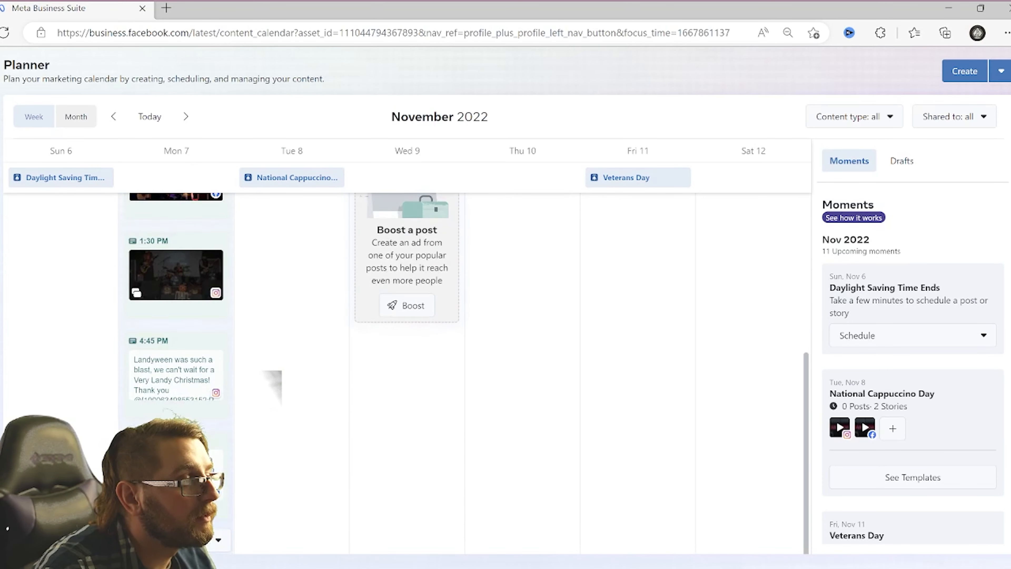
scroll(215, 303, up, 5)
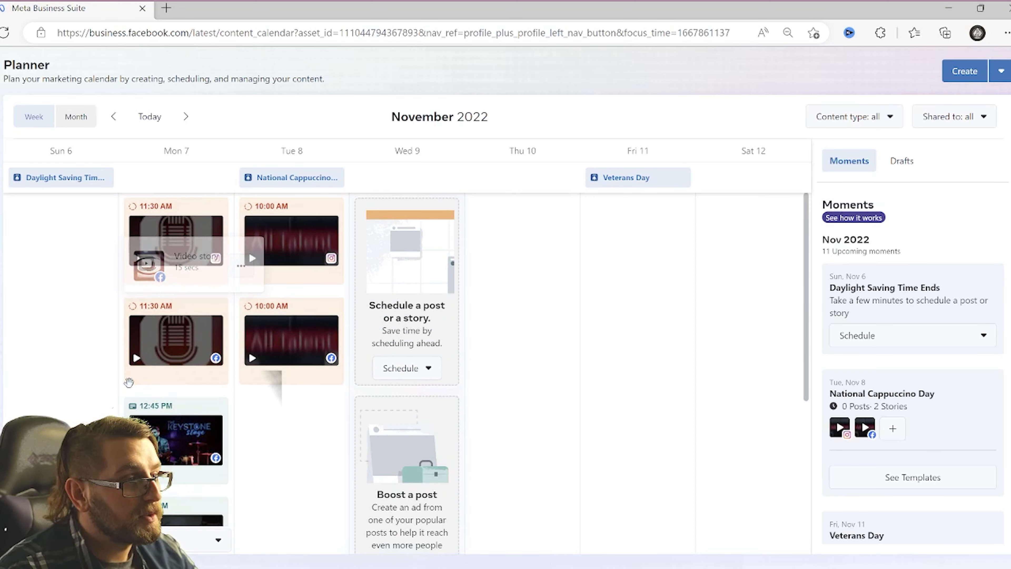
scroll(128, 382, down, 6)
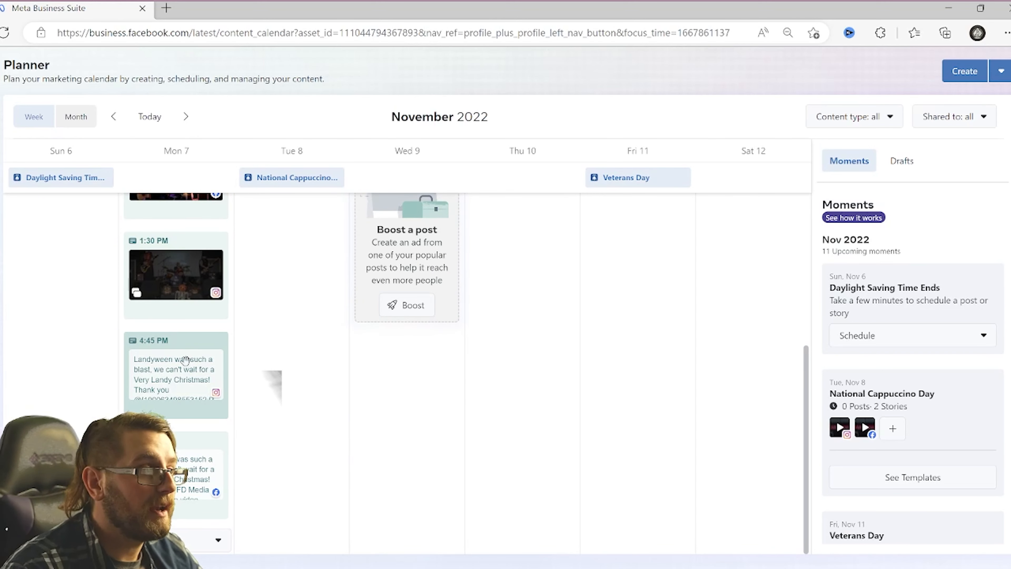
scroll(185, 360, up, 5)
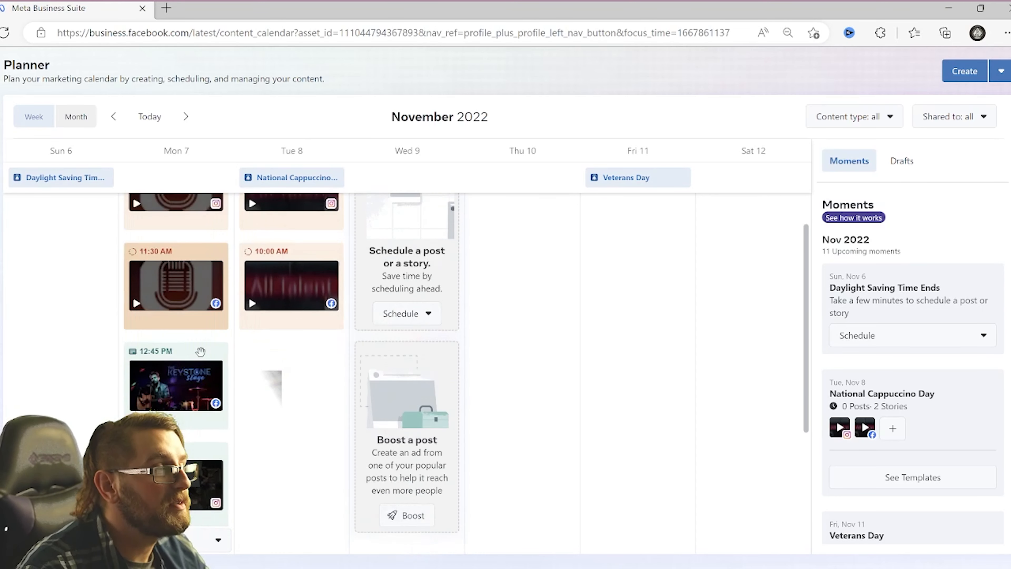
scroll(200, 351, down, 5)
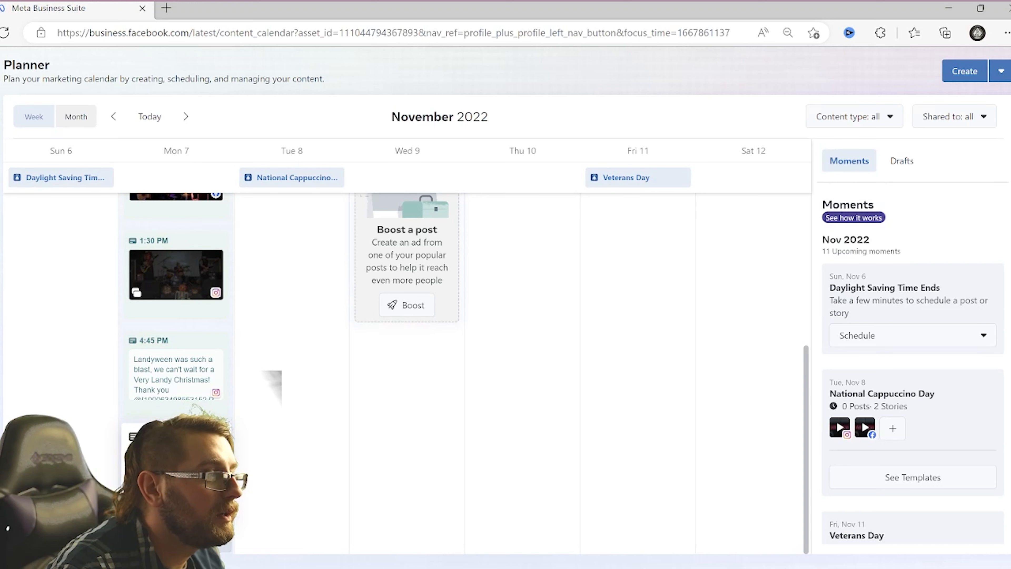
click(175, 437)
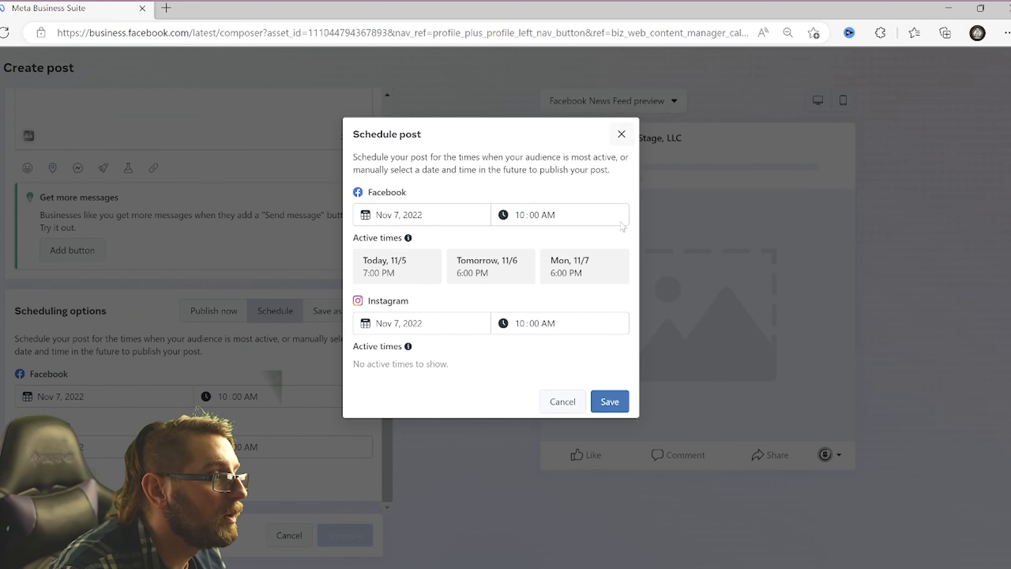
click(609, 402)
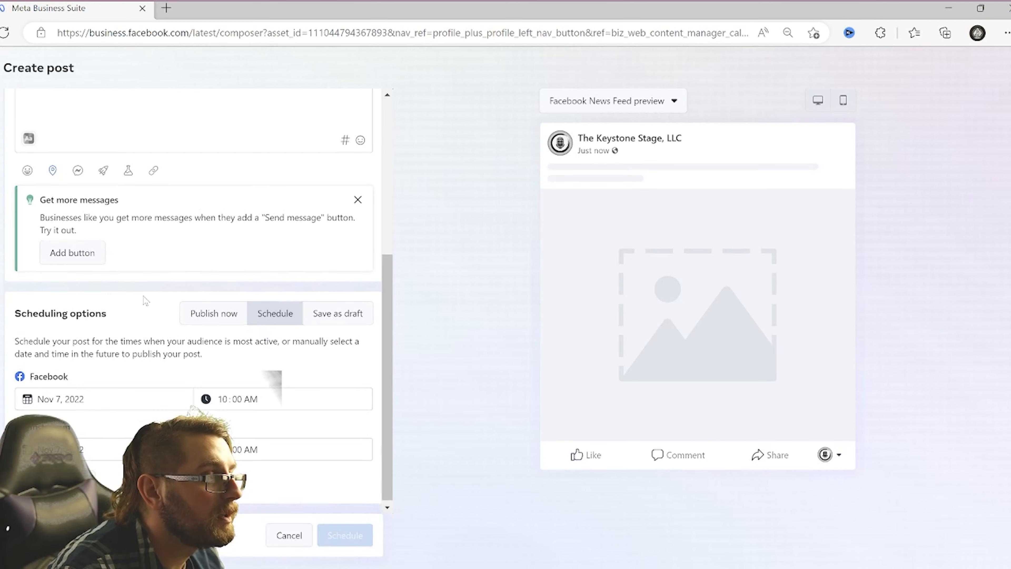
Upload the singer's vertical performance video from the desktop and transfer it to the Reels composer.
scroll(151, 279, up, 6)
click(140, 223)
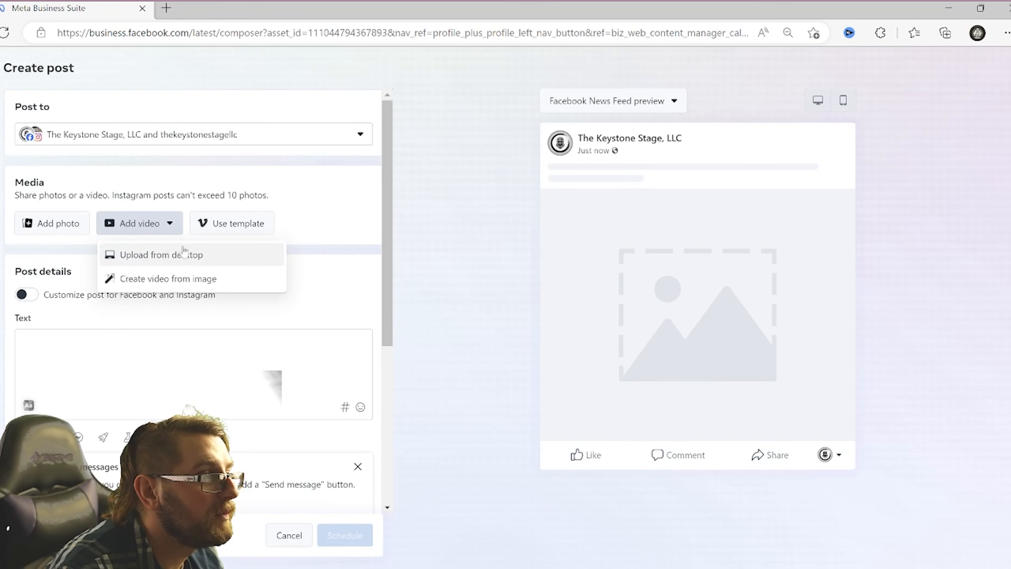
click(183, 255)
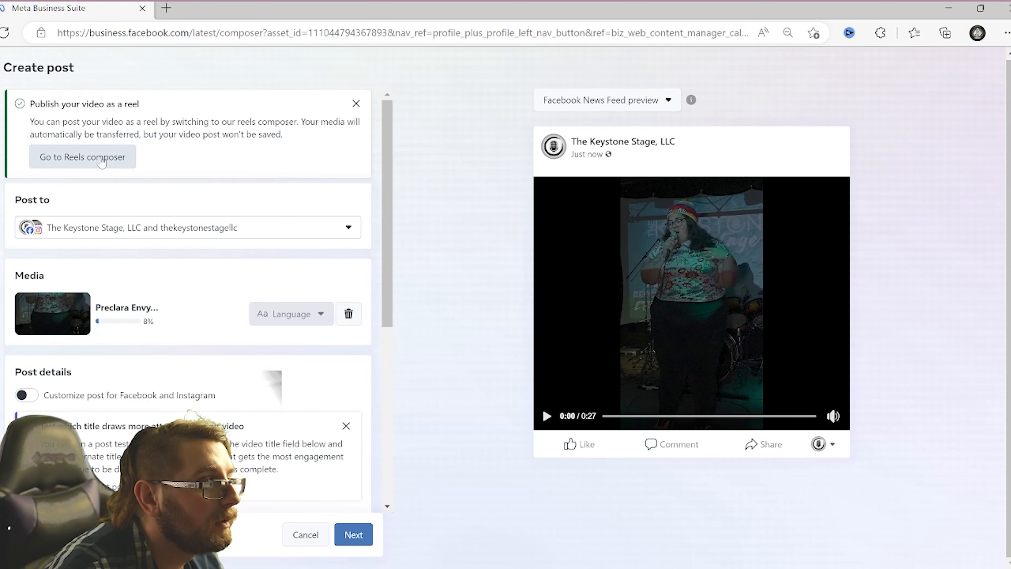
scroll(159, 319, down, 5)
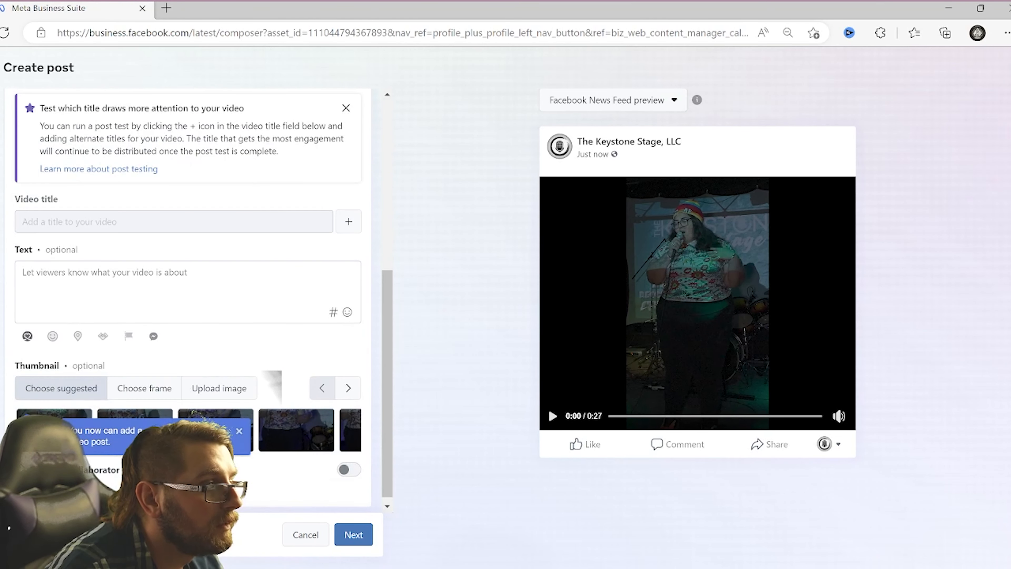
scroll(151, 312, up, 5)
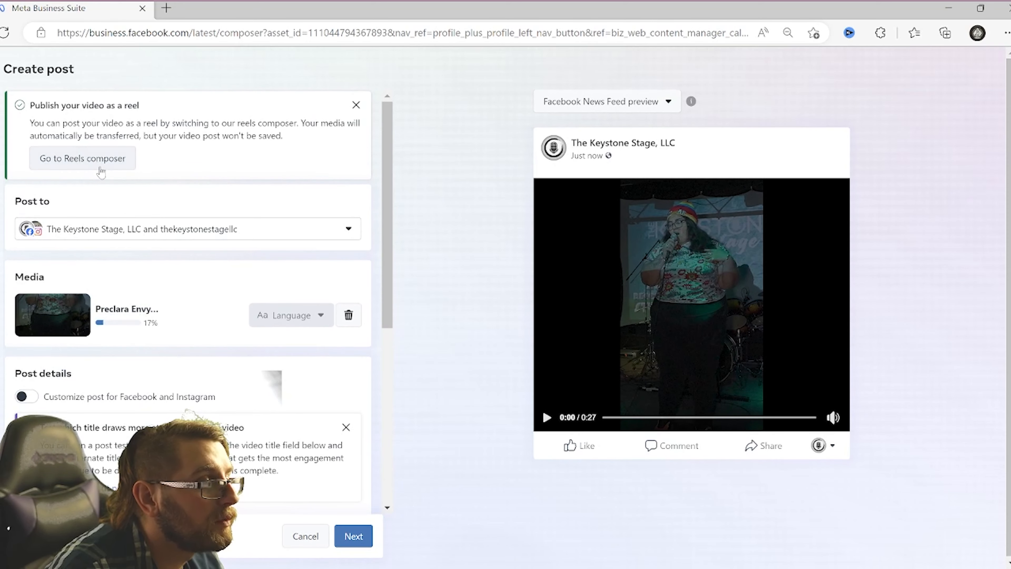
click(101, 172)
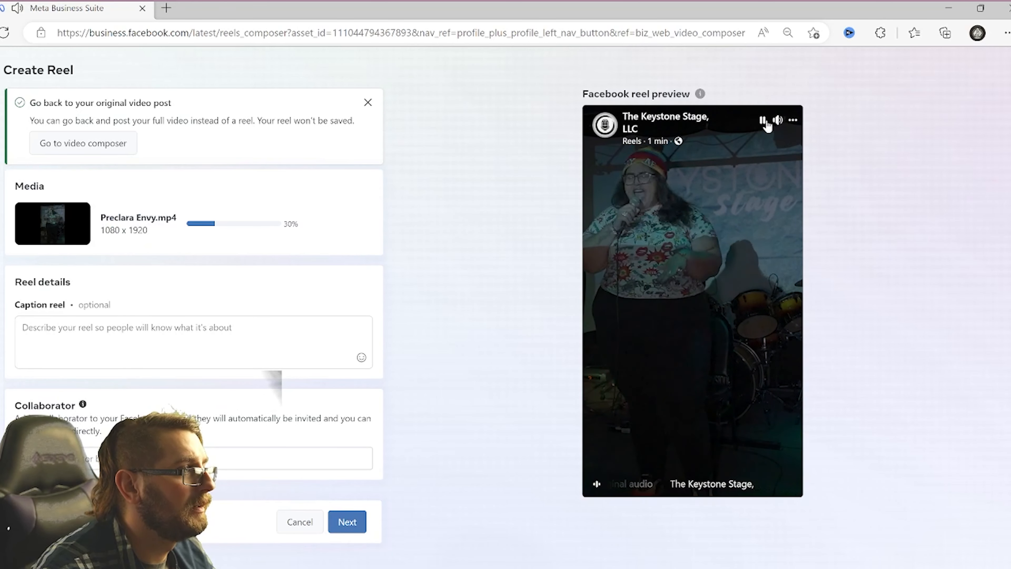
Pause the preview, caption the reel about the singer's talents with #openmic #singer #cover #fyp, and schedule it for 11/7/2022 at 04:20 PM.
click(763, 120)
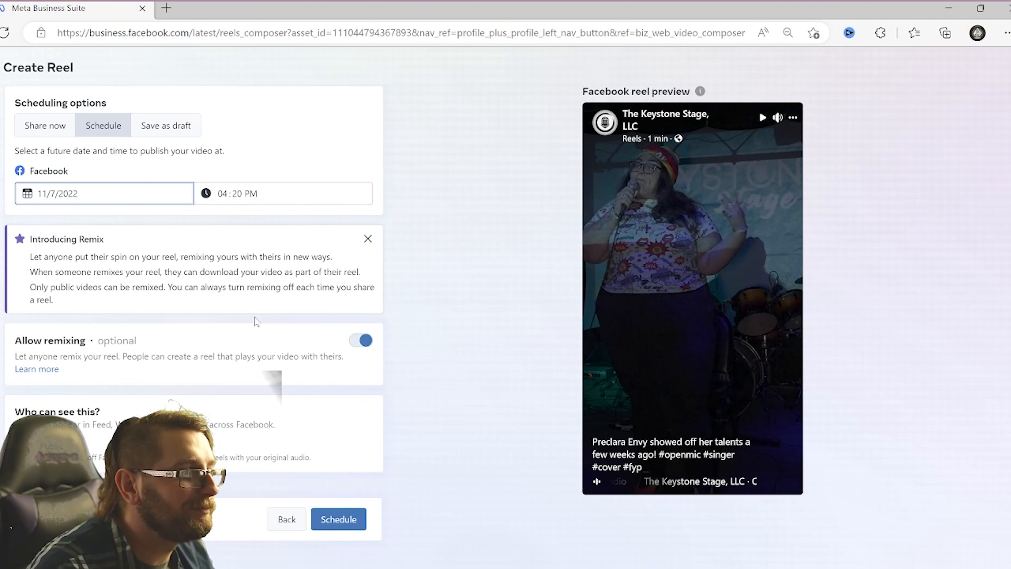
click(341, 513)
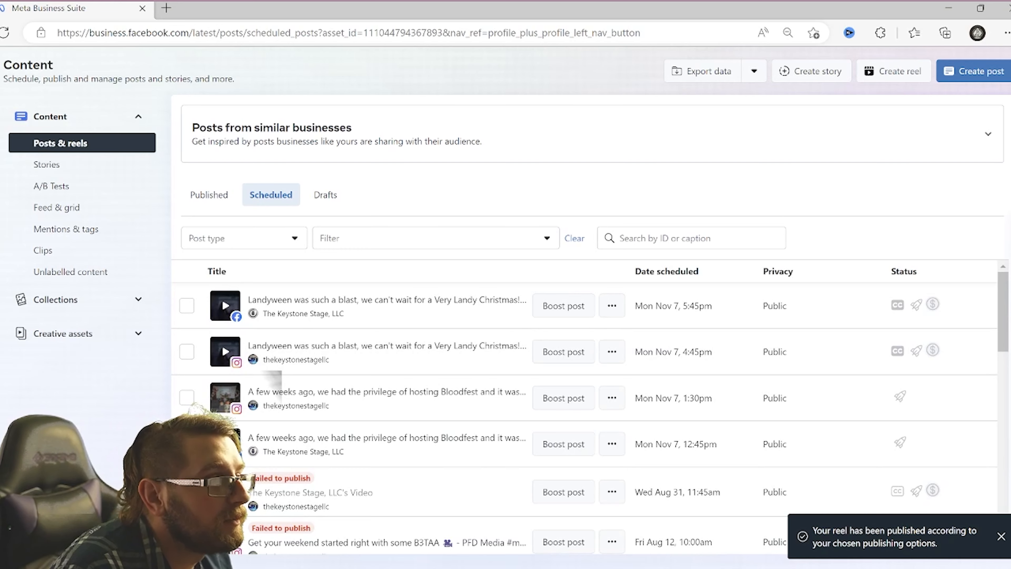
Open the planner at the week of November 6, 2022 and review the stories and posts scheduled for Monday and Tuesday.
click(126, 223)
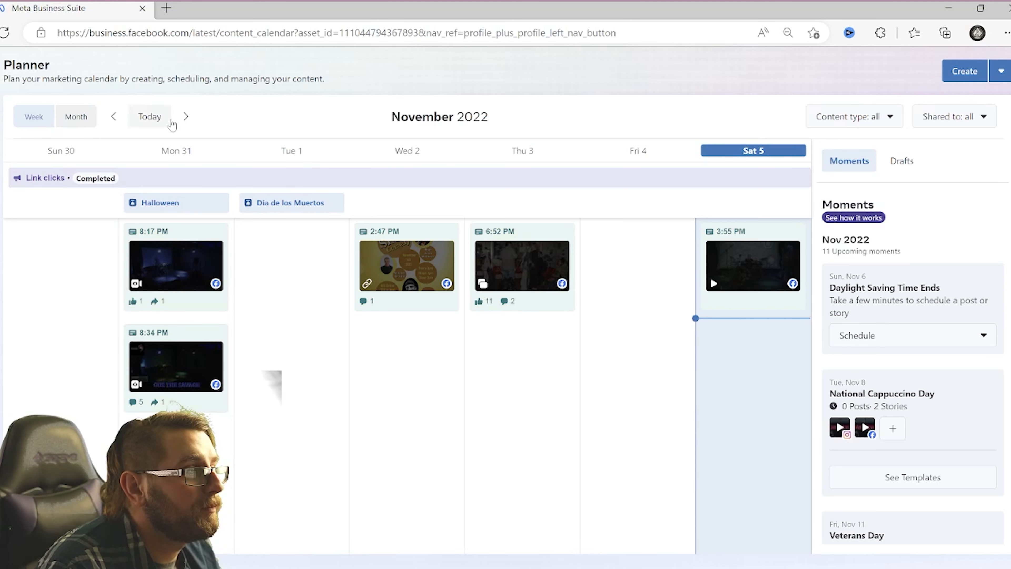
click(185, 117)
scroll(359, 247, down, 3)
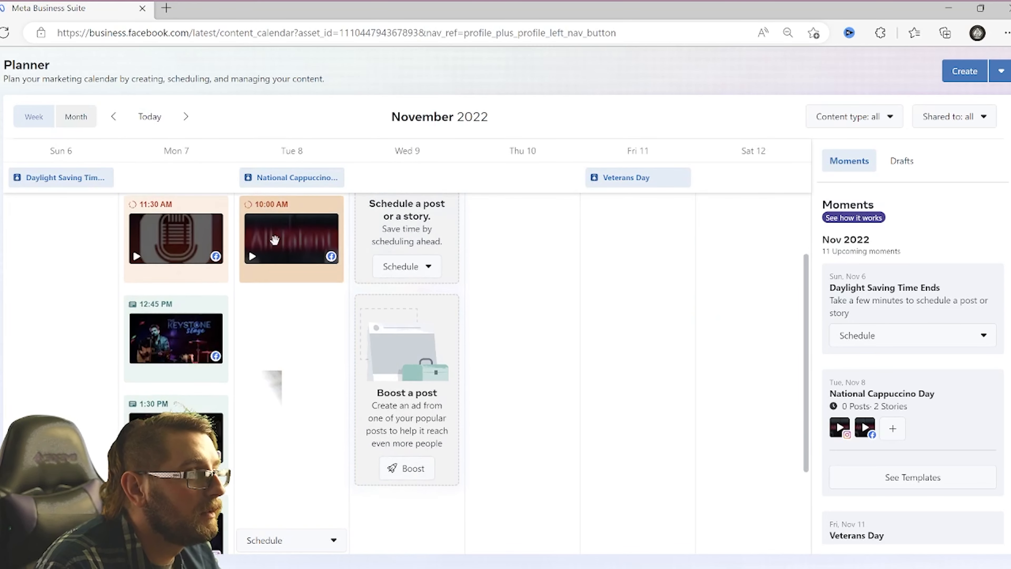
scroll(262, 243, up, 3)
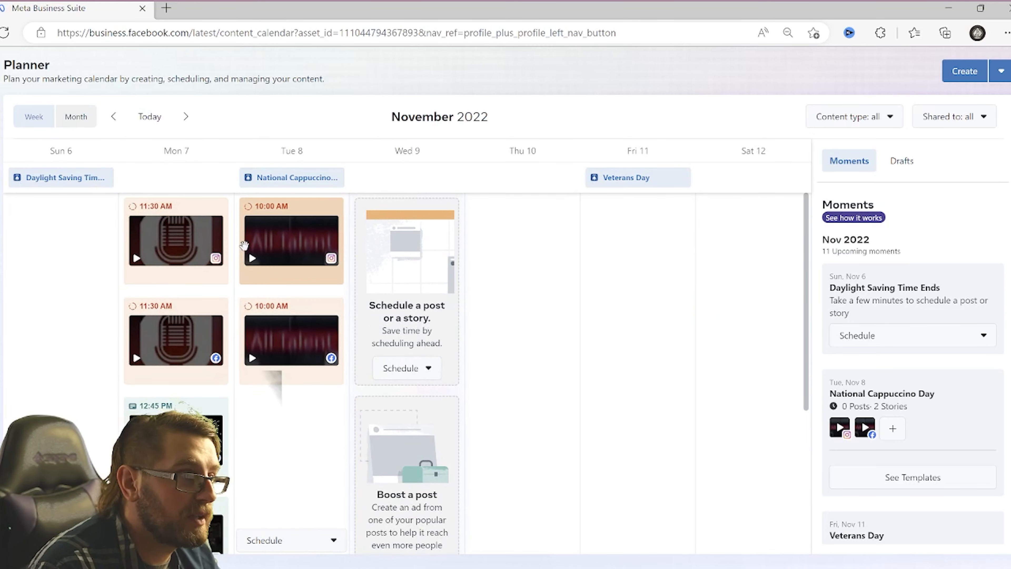
scroll(187, 254, down, 5)
scroll(184, 248, up, 2)
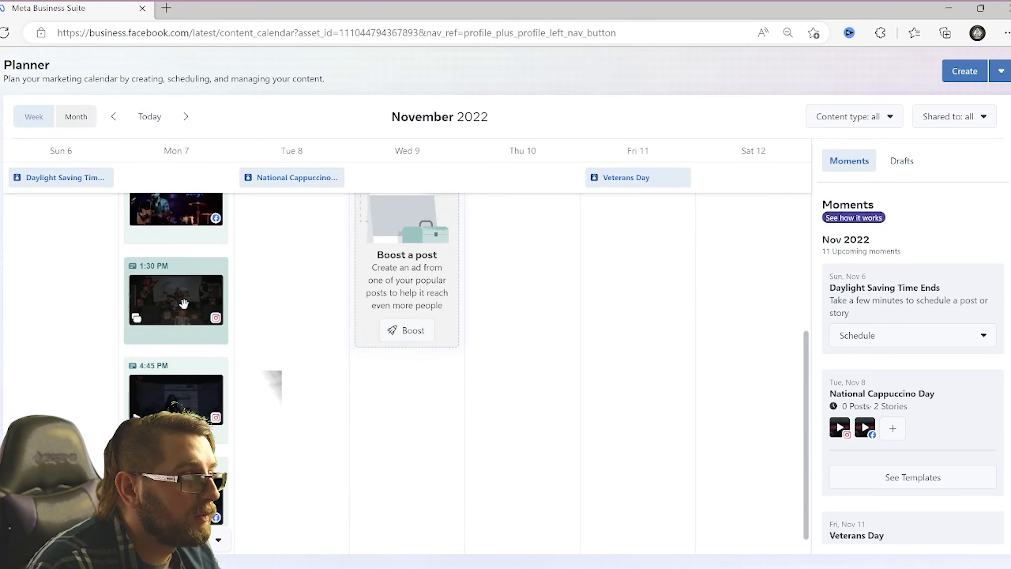
scroll(200, 348, down, 3)
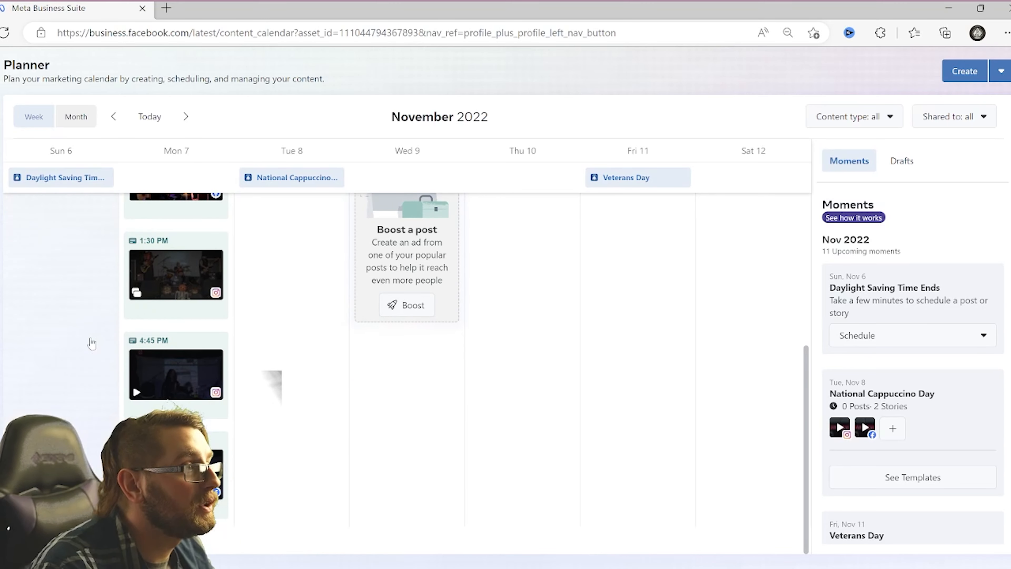
scroll(99, 346, up, 5)
scroll(174, 286, down, 5)
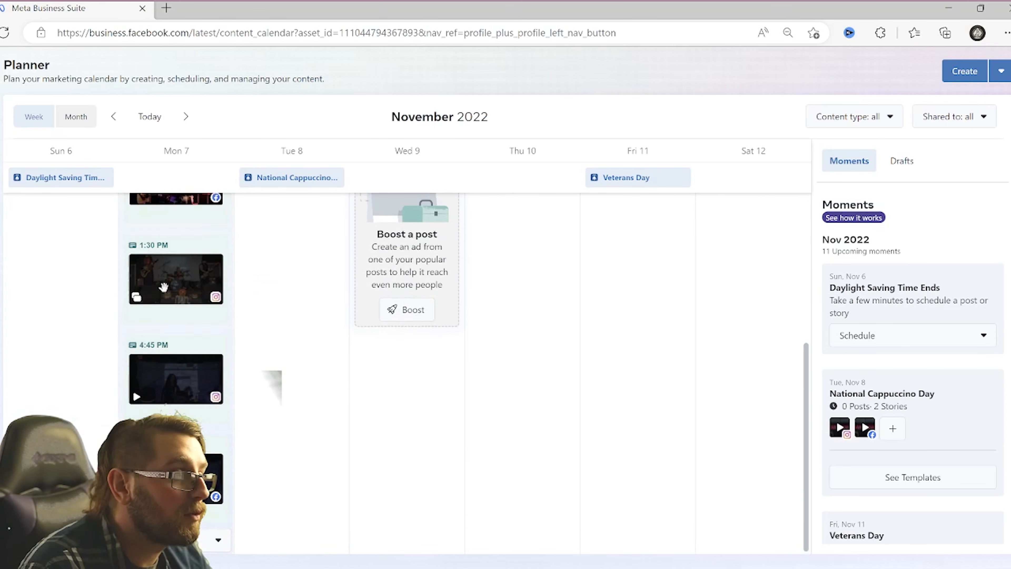
scroll(166, 366, up, 5)
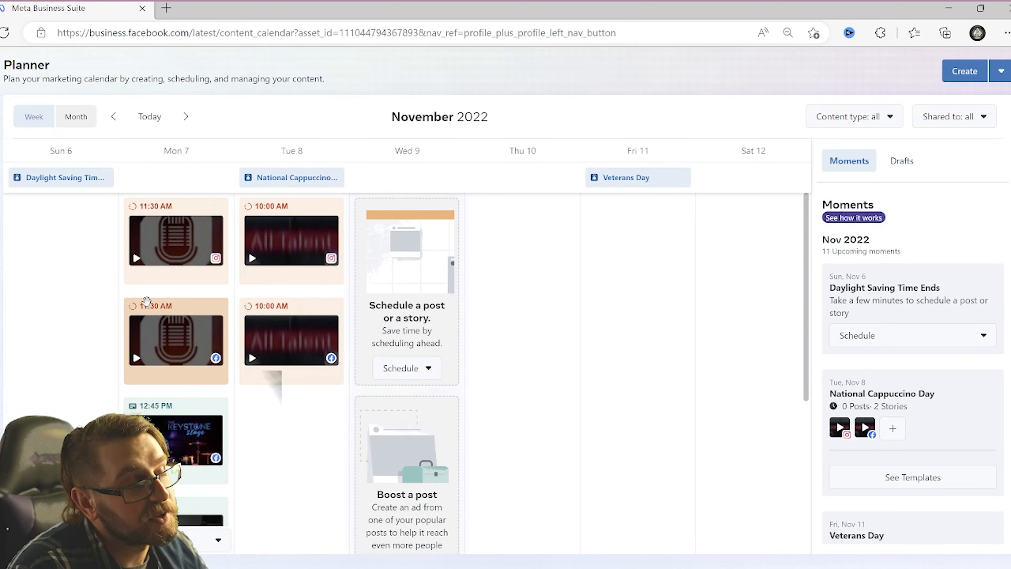
scroll(258, 364, down, 4)
scroll(257, 364, up, 4)
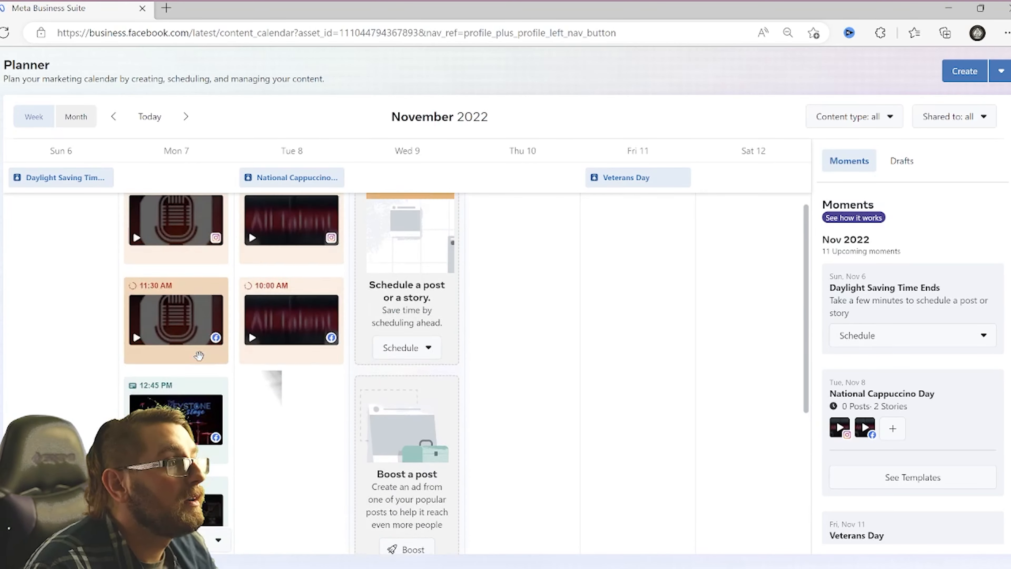